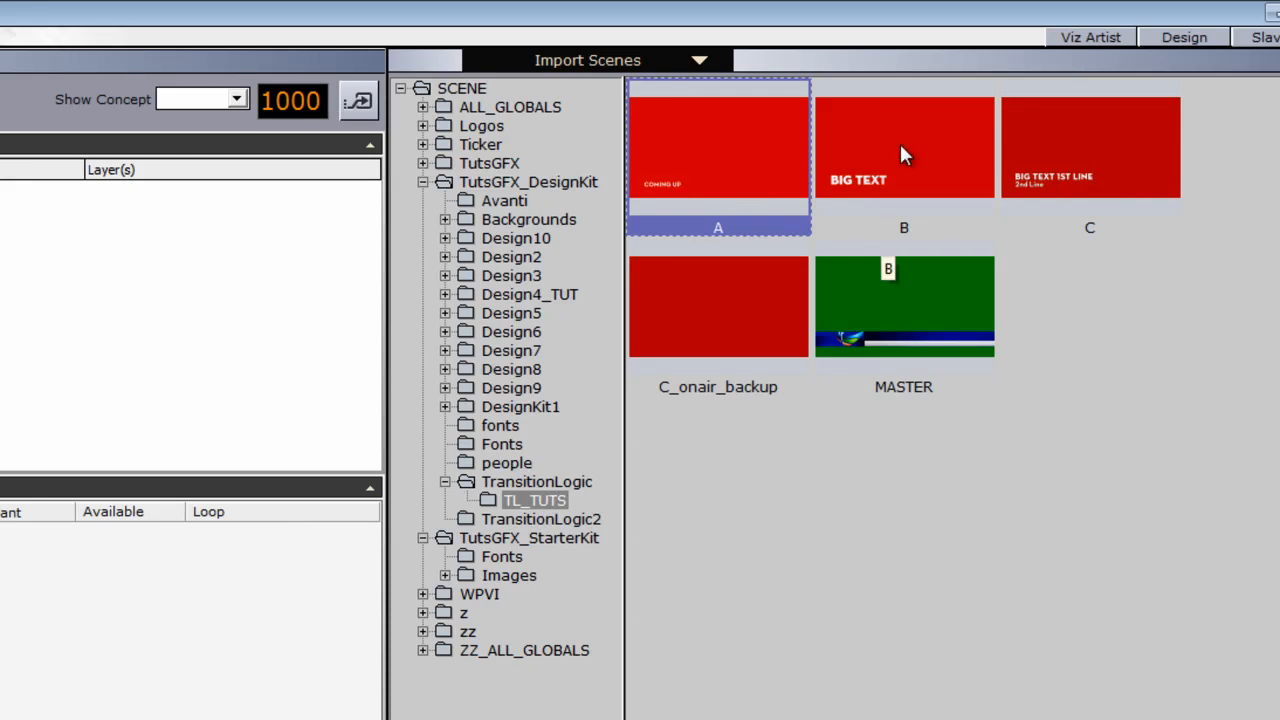
- Import scenes A, B and C from TL_TUTS; the import is skipped because Viz Engine is not on air
left_click(1097, 165, "shift")
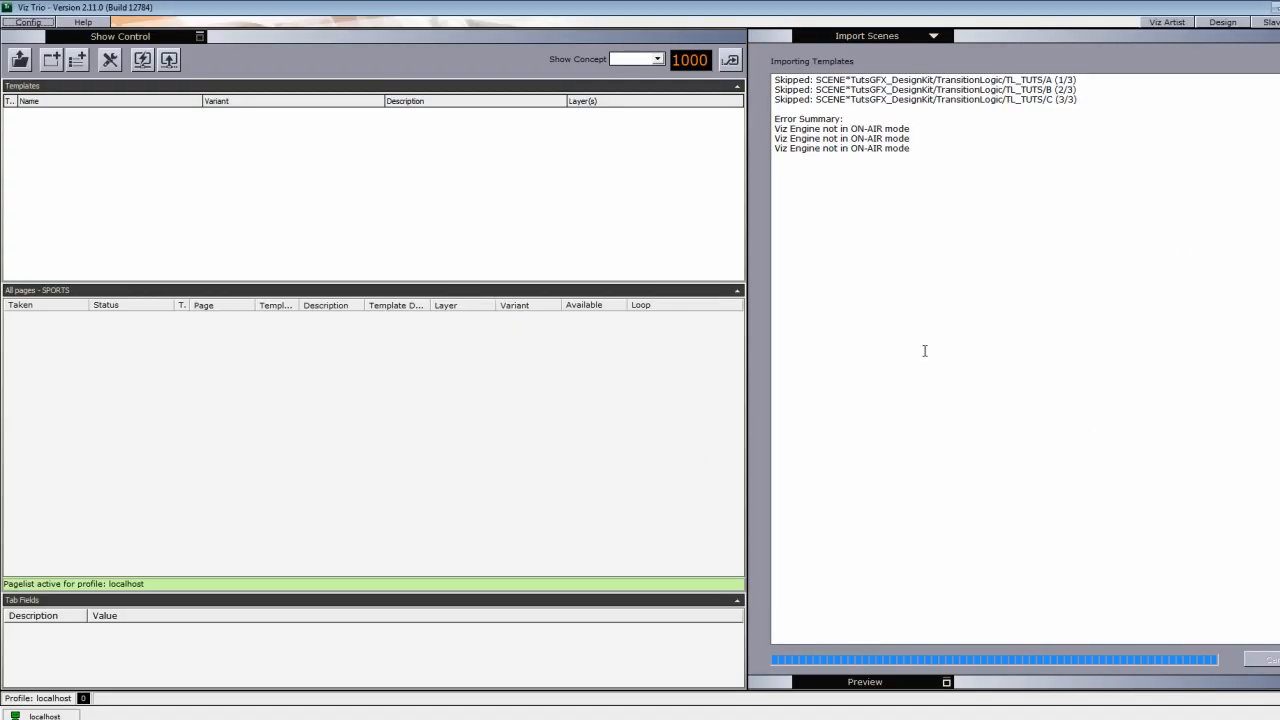
- Import scenes A, B and C from the scene browser as templates on layer L3
left_click(810, 39)
left_click(865, 106)
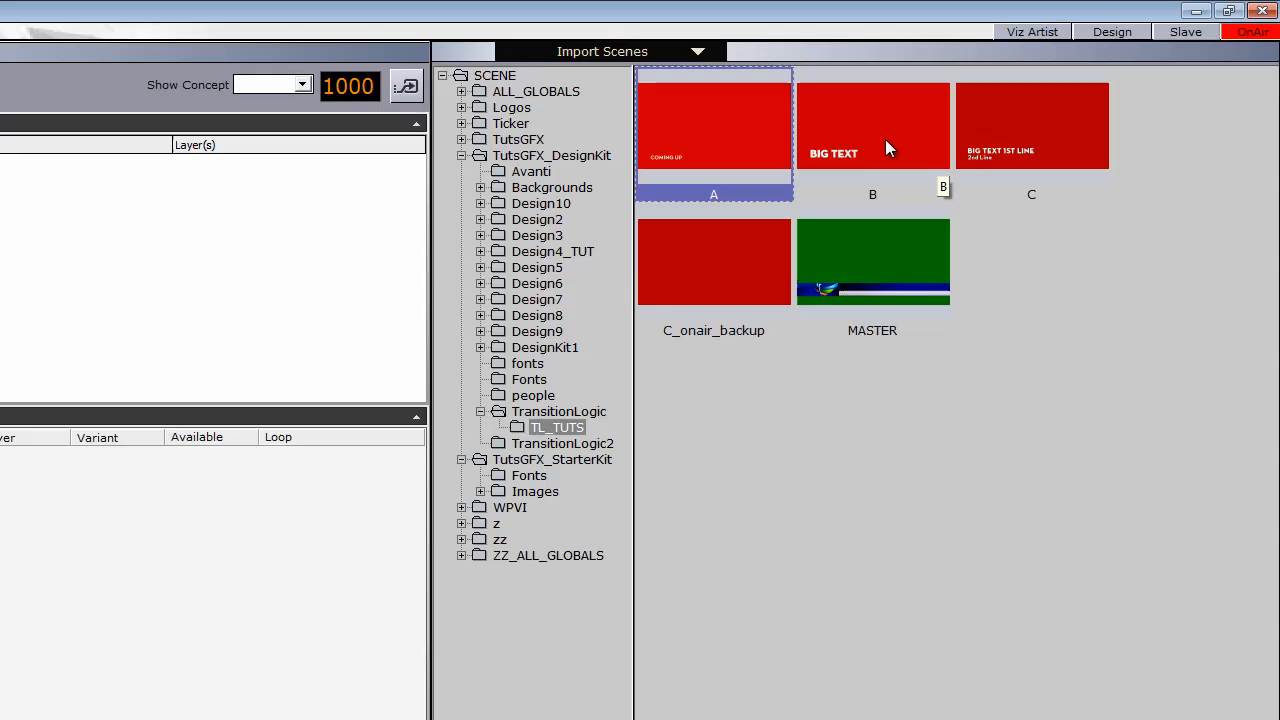
left_click(885, 148, "ctrl")
left_click(1049, 131, "ctrl")
left_click(1231, 697)
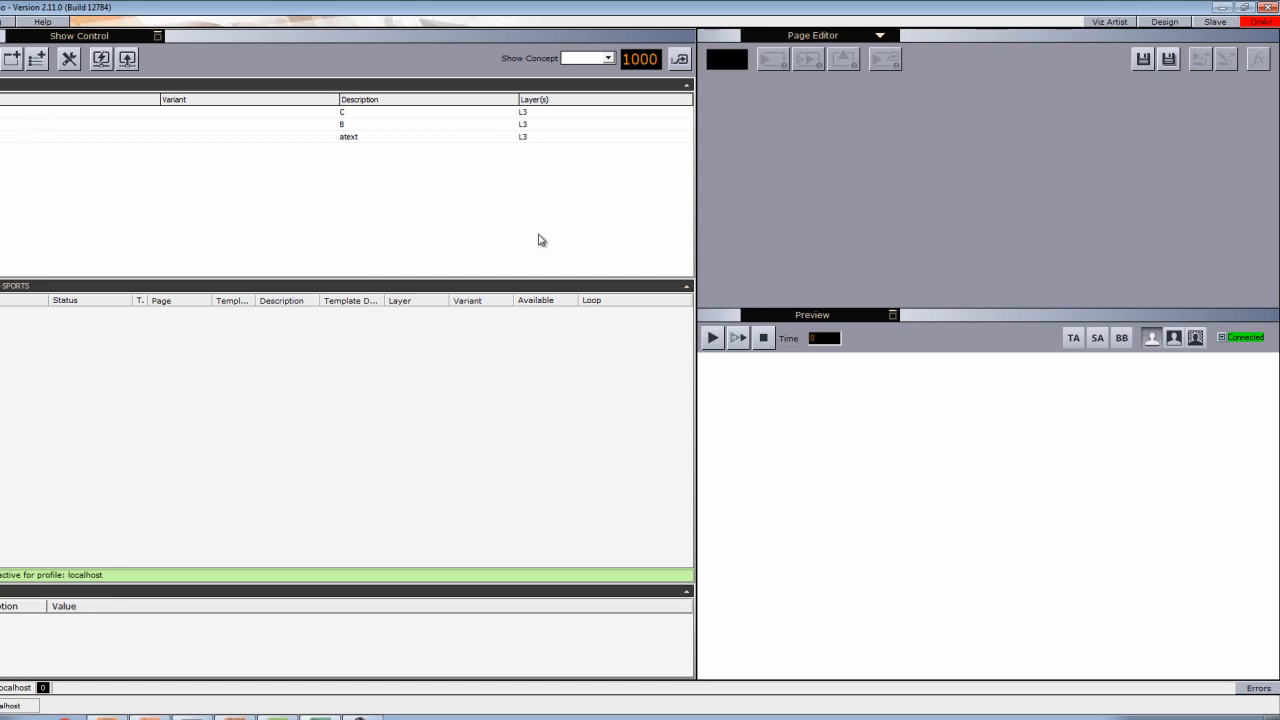
left_click(1245, 8)
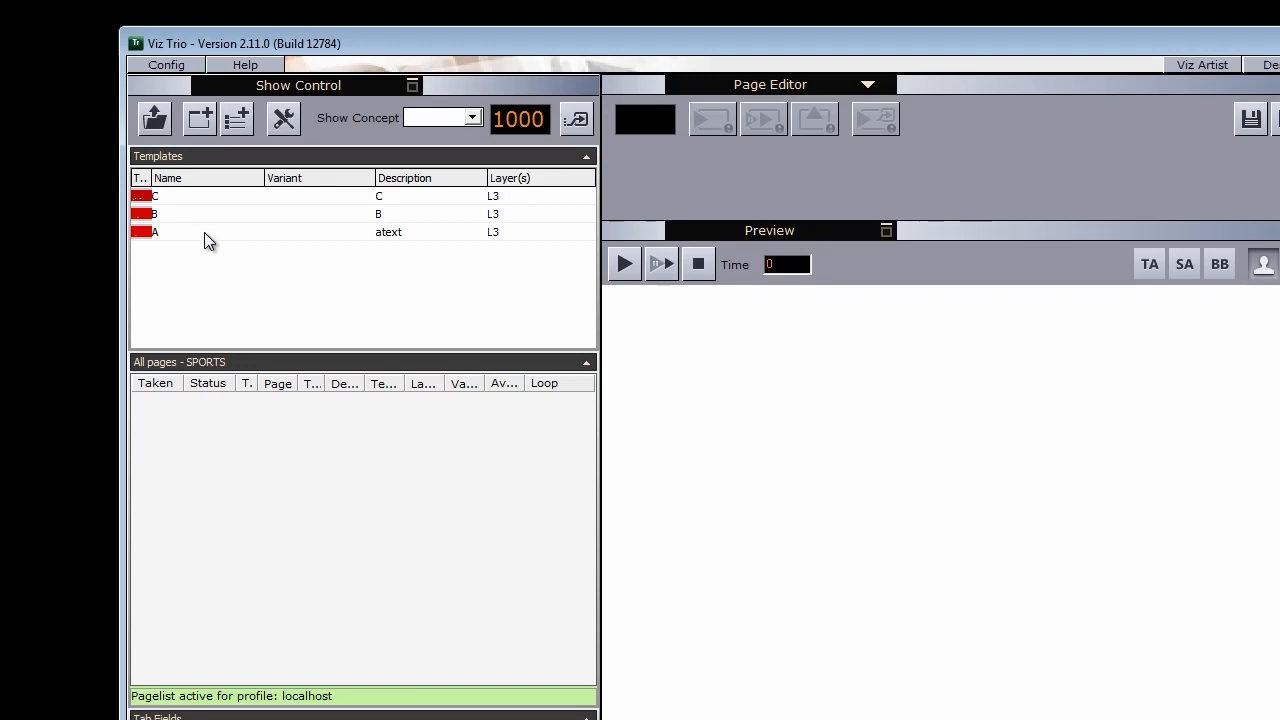
- Change template A's text to STATE A and save it as page 100
left_click(204, 232)
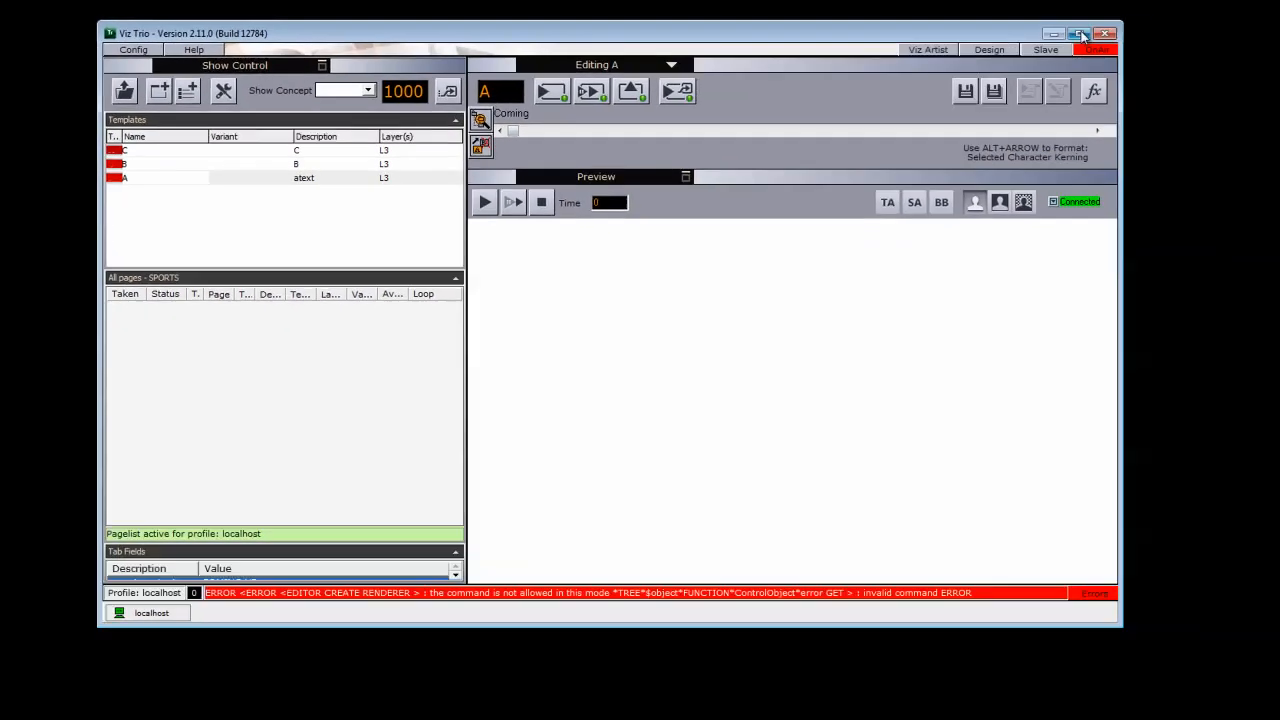
left_click(1083, 36)
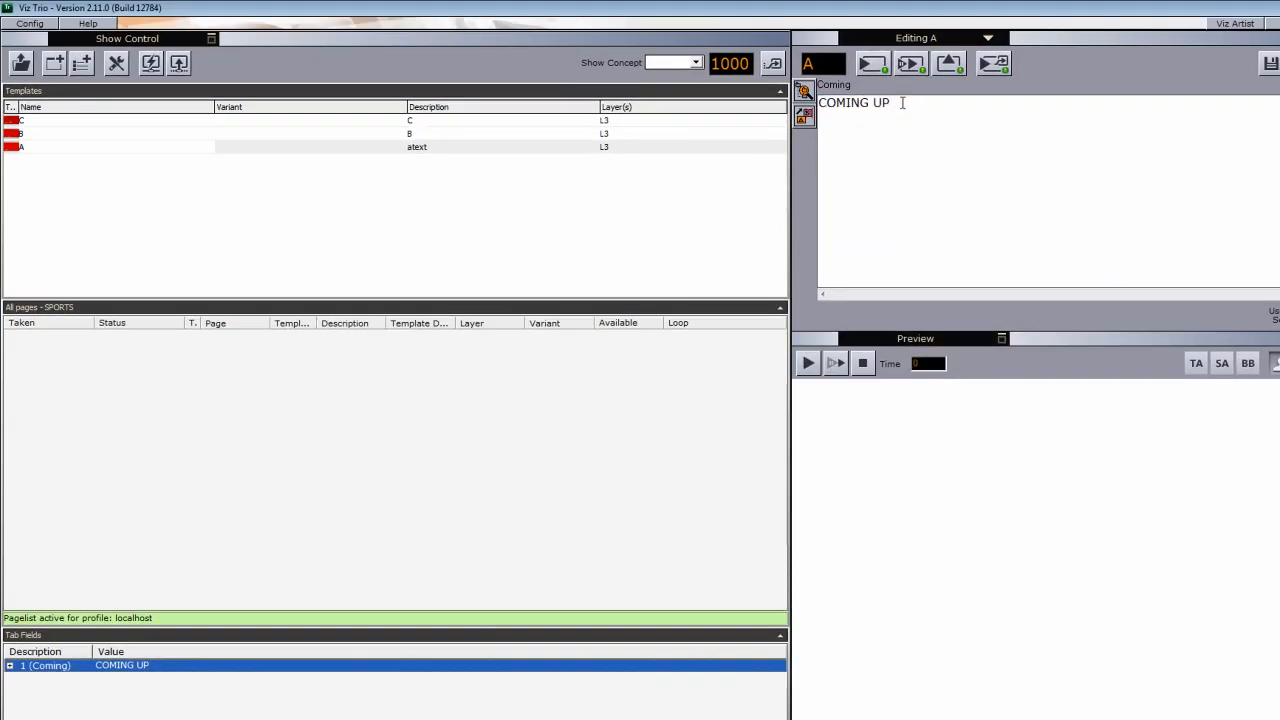
type("STATE A")
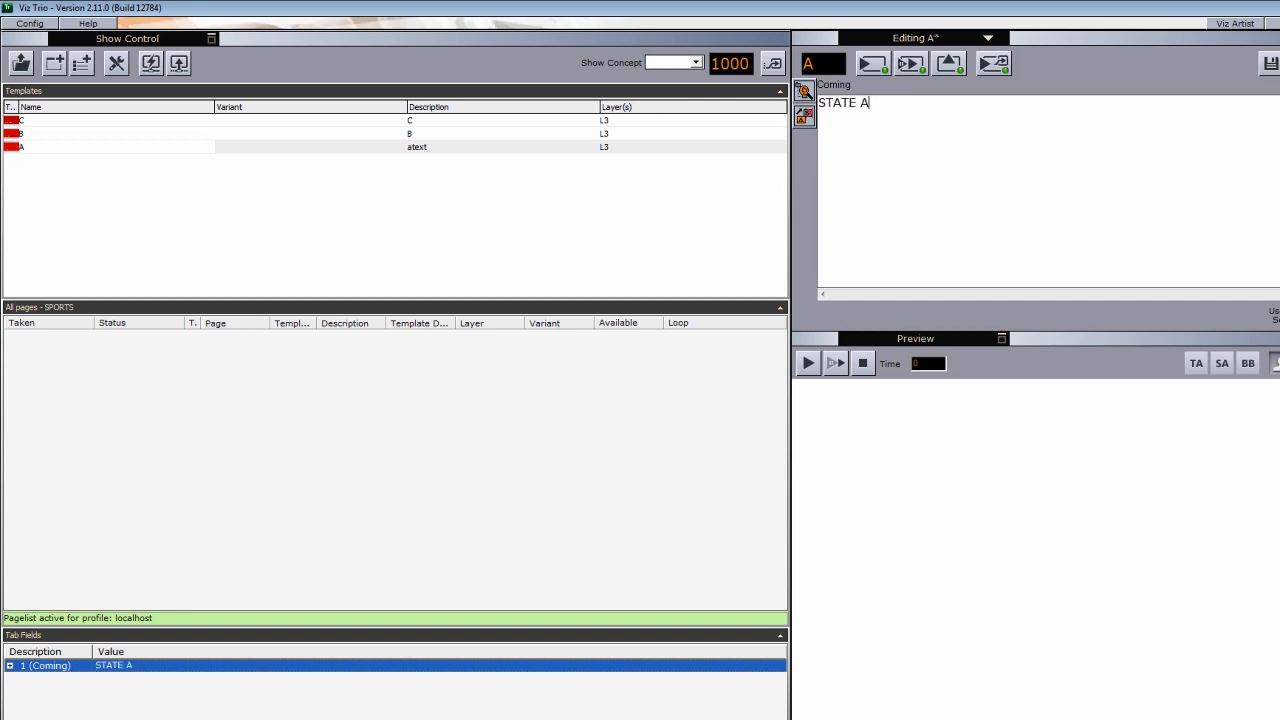
left_click(1270, 64)
type("100")
key("Return")
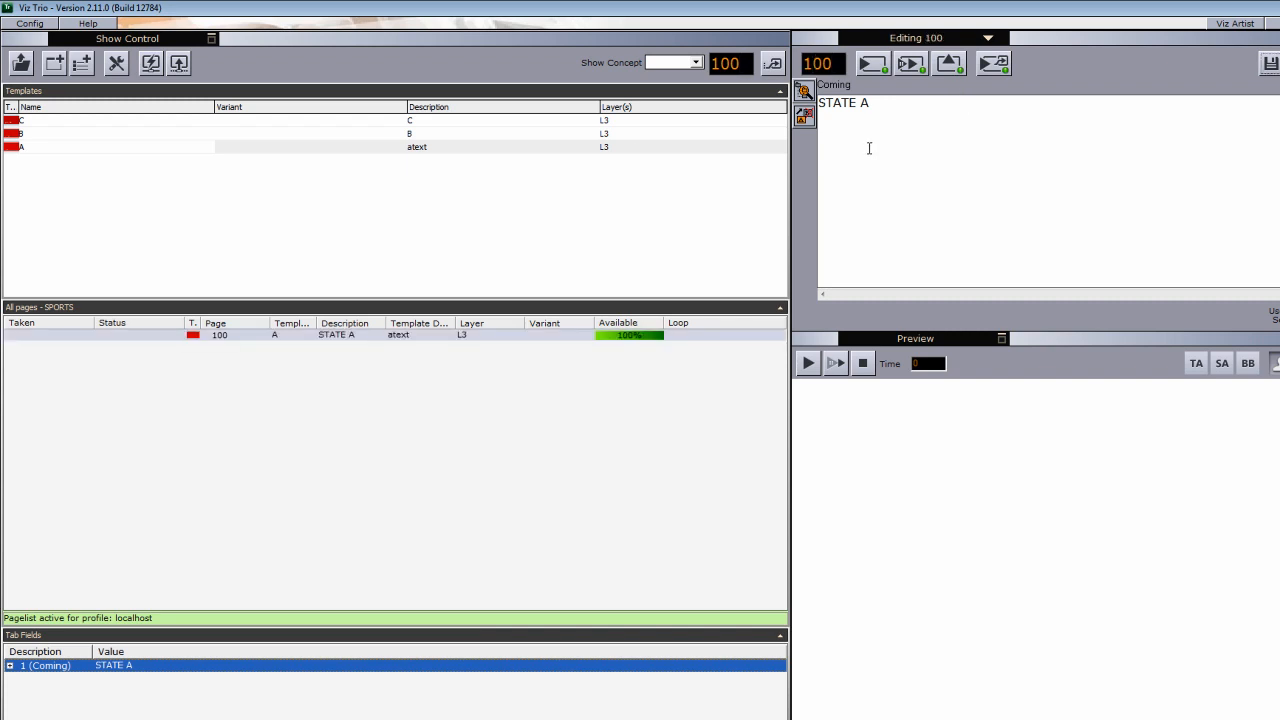
- Edit template B to read BIG TEXT ONE and save it as page 101
double_click(60, 133)
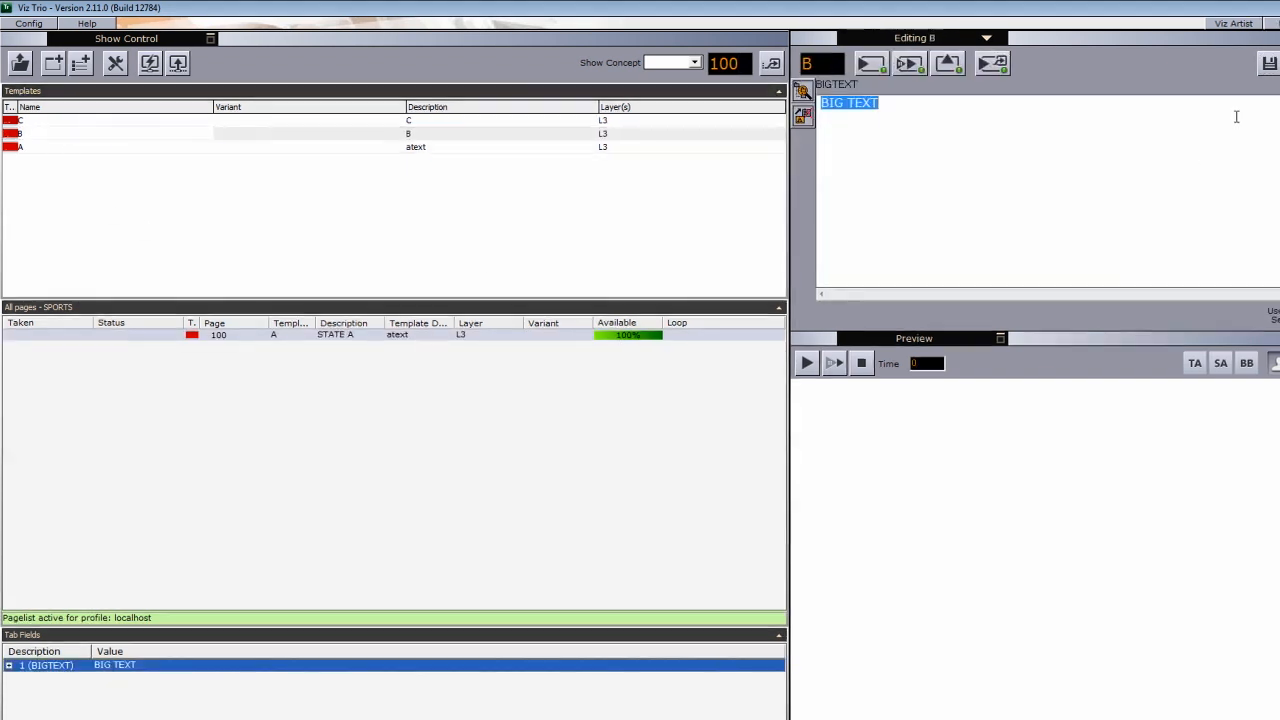
left_click(895, 106)
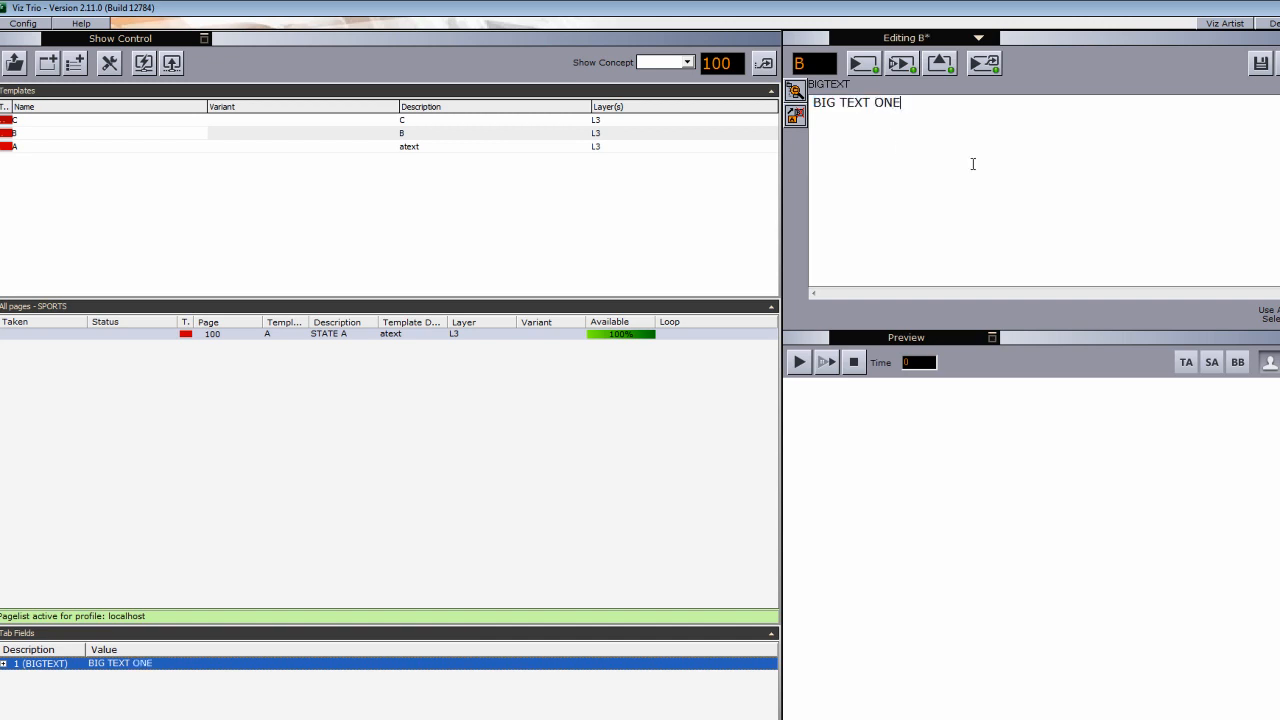
left_click(1277, 70)
key("Return")
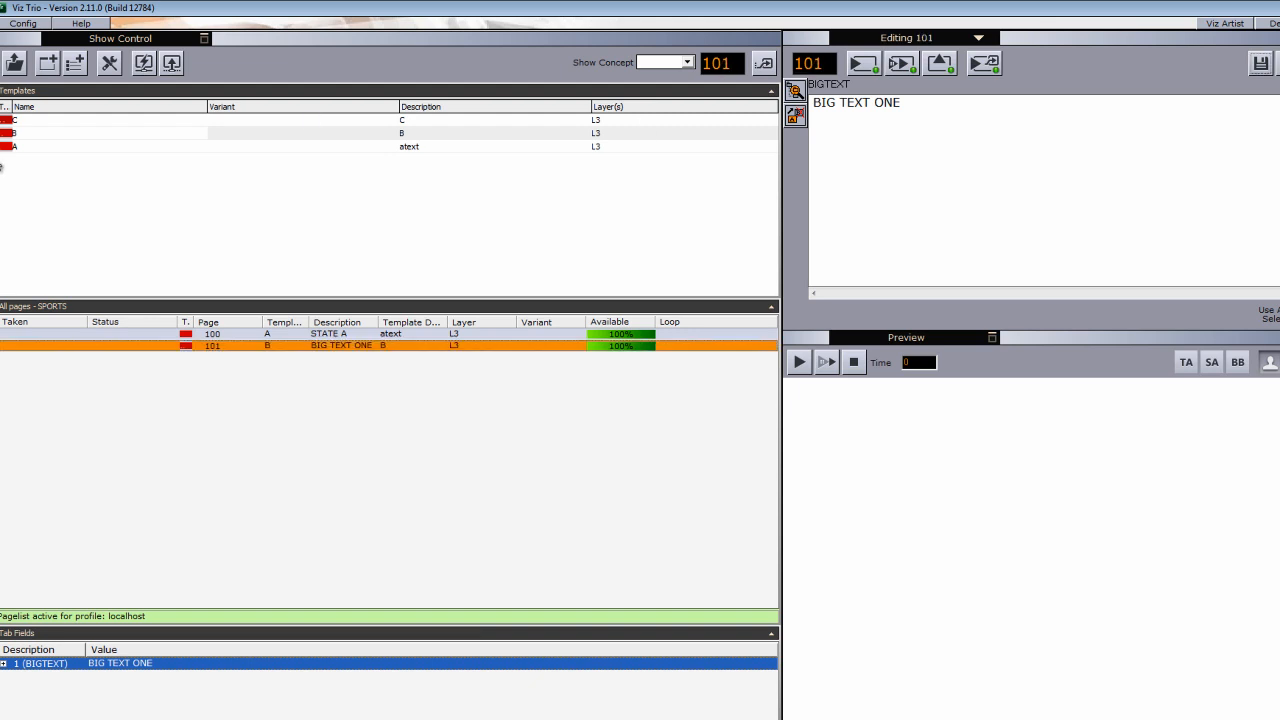
- Append CCCCCC to template C's first line and save it as page 102
double_click(110, 122)
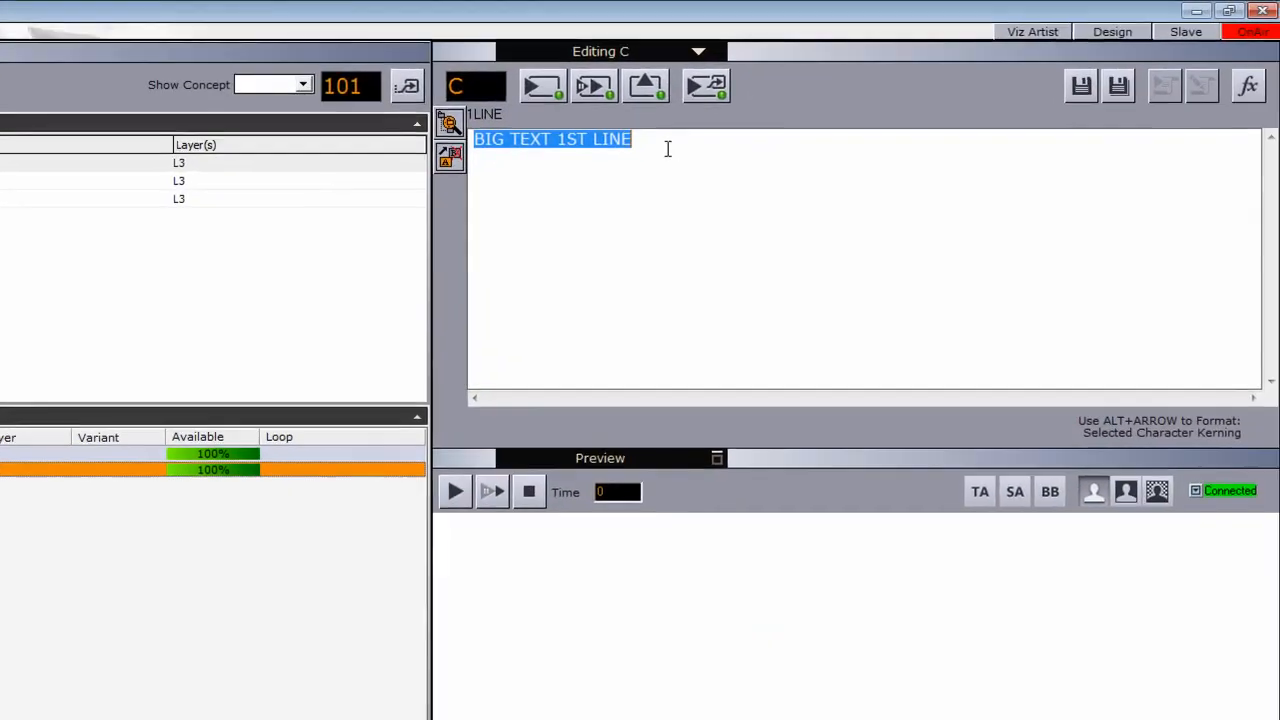
left_click(957, 106)
type("CCCCCCCC")
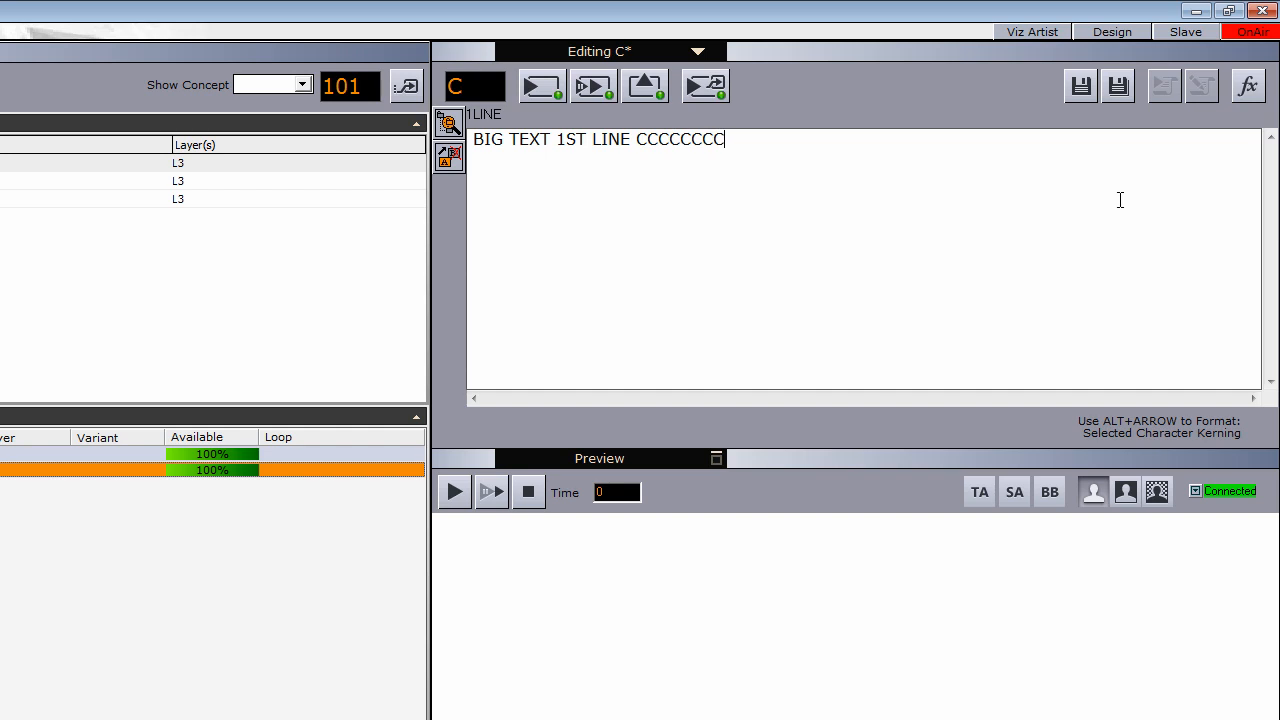
left_click(1083, 88)
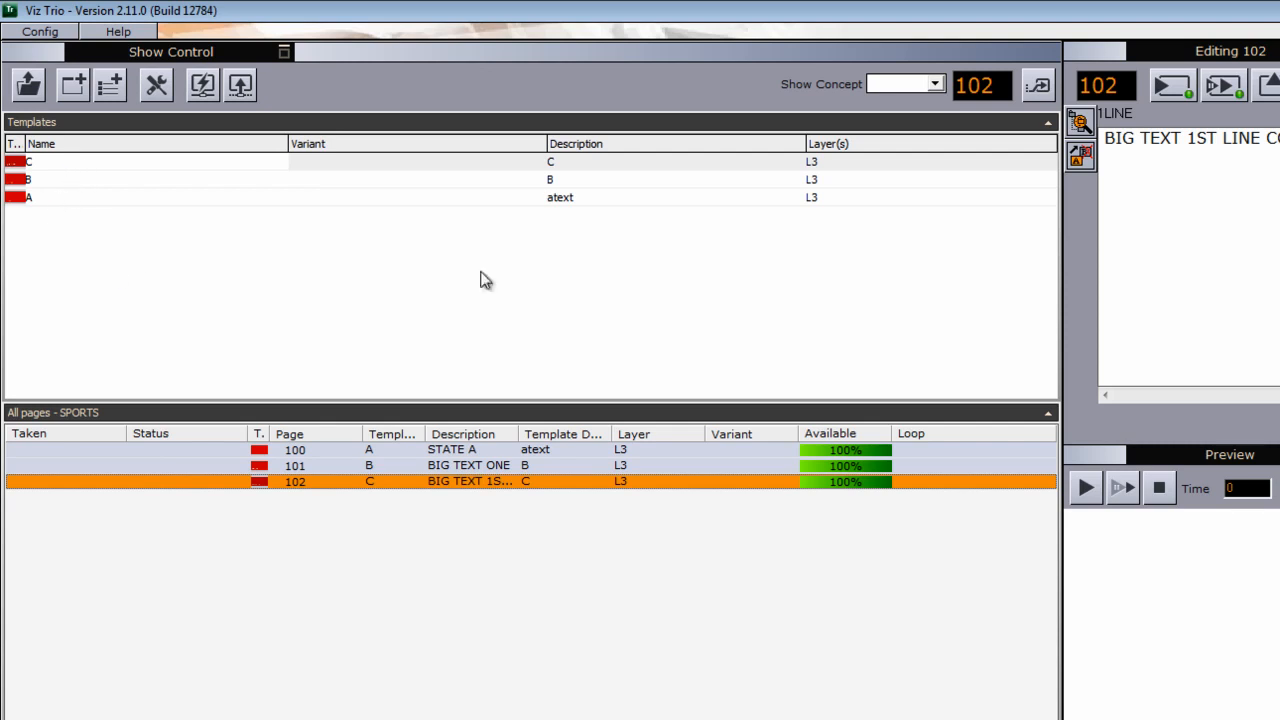
- Direct Take pages 100, 101 and 102 to air one after another
double_click(897, 11)
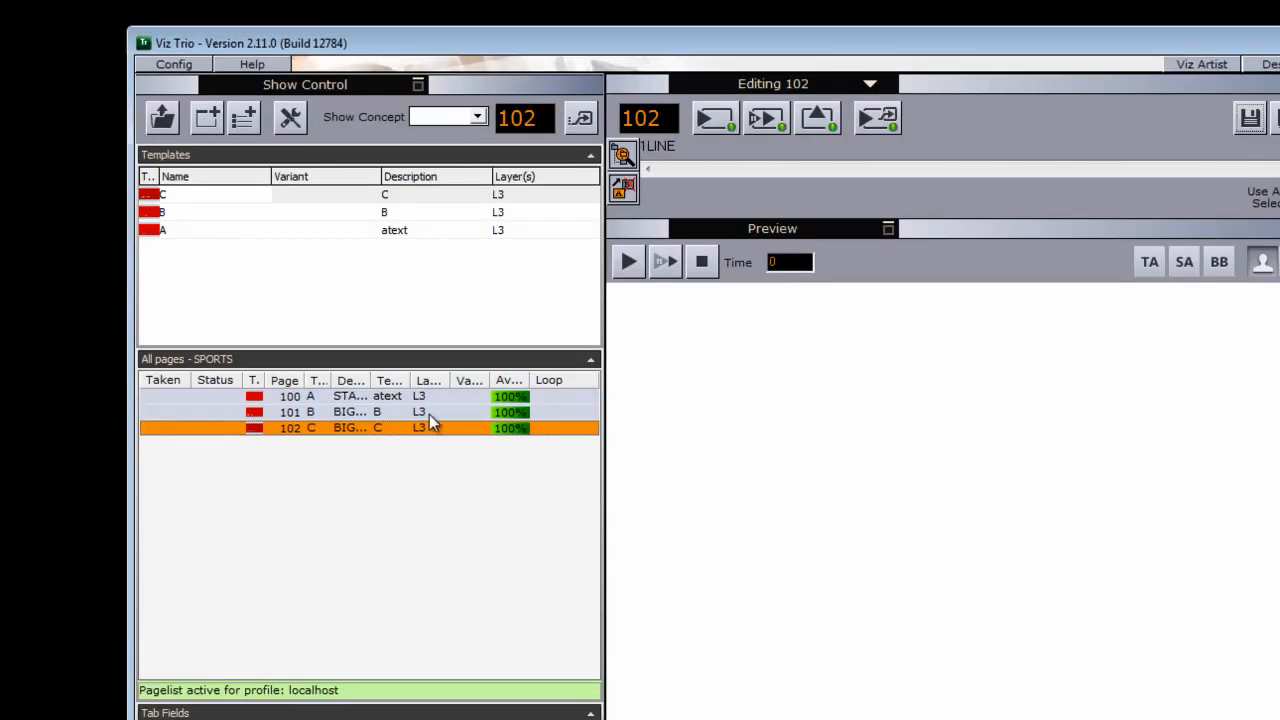
left_click(362, 401)
right_click(362, 401)
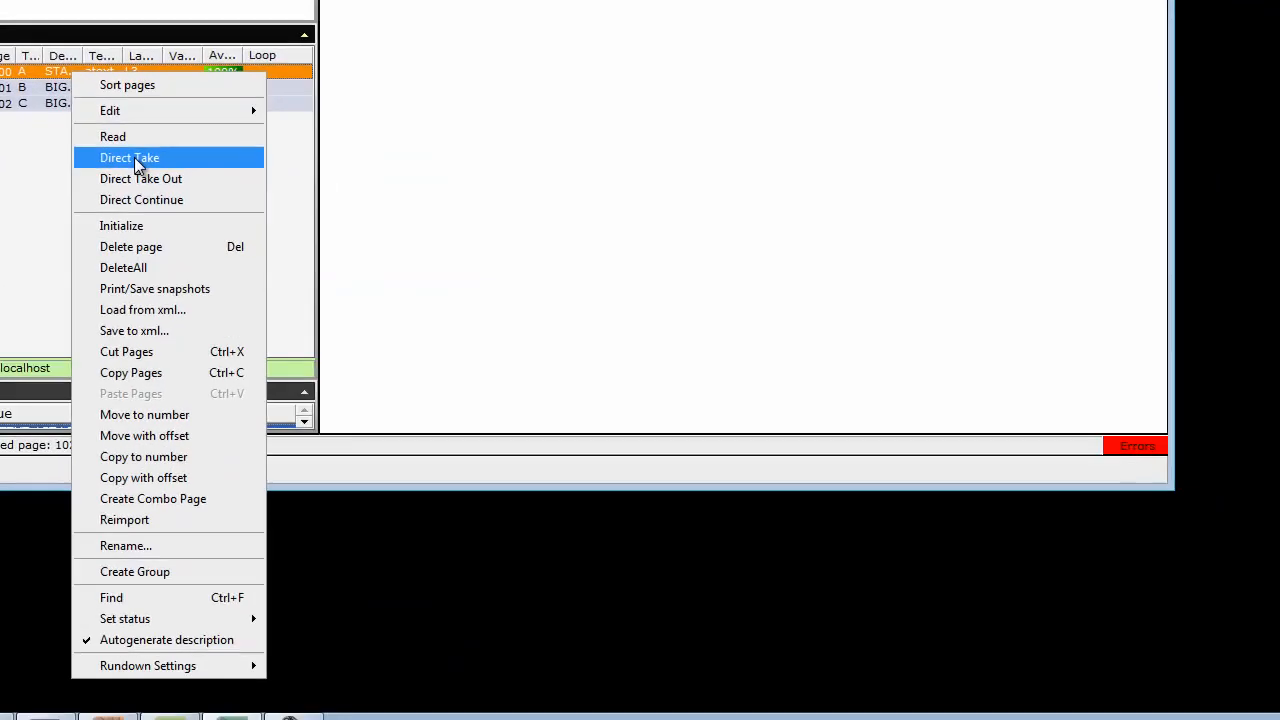
left_click(423, 484)
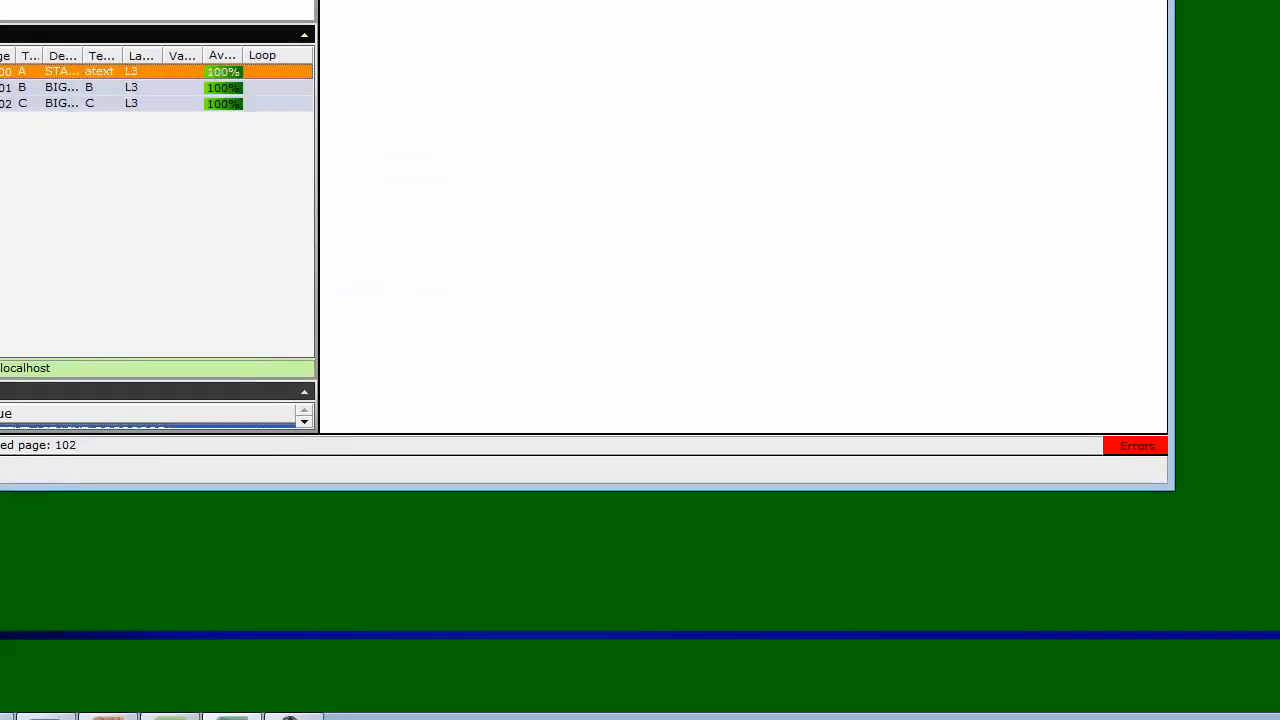
right_click(26, 93)
left_click(93, 175)
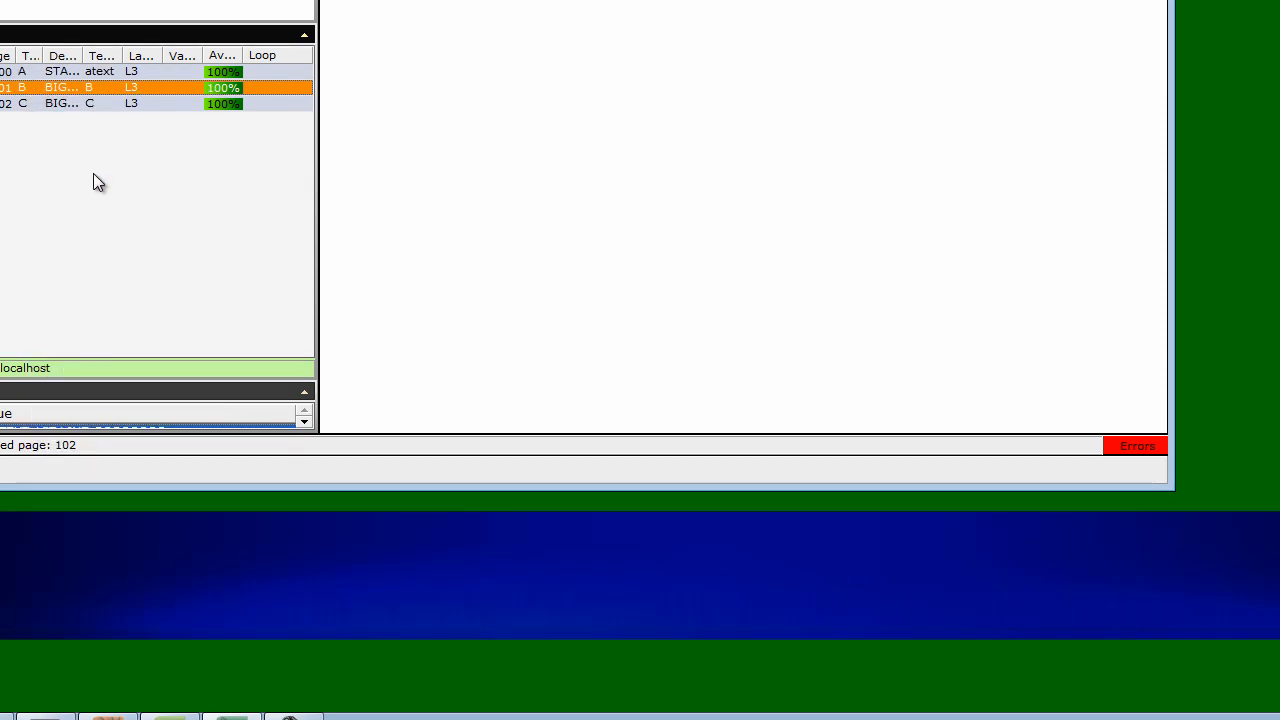
left_click(64, 108)
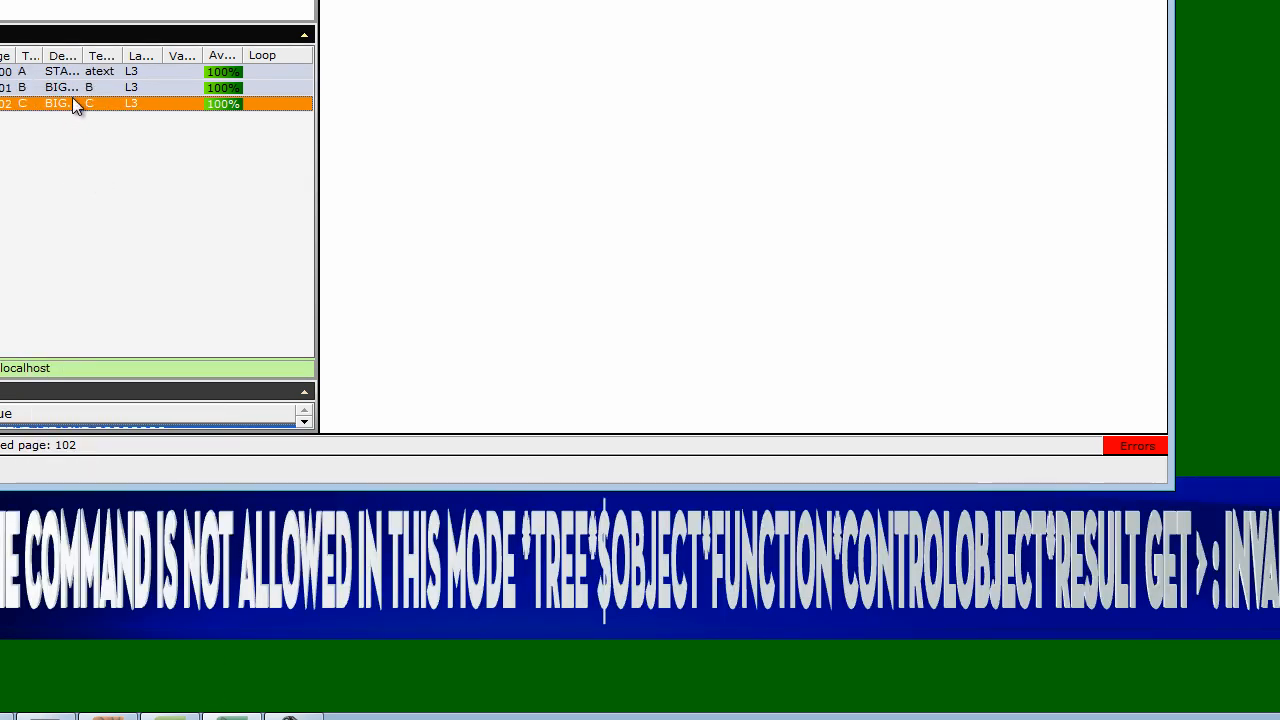
right_click(73, 98)
left_click(147, 187)
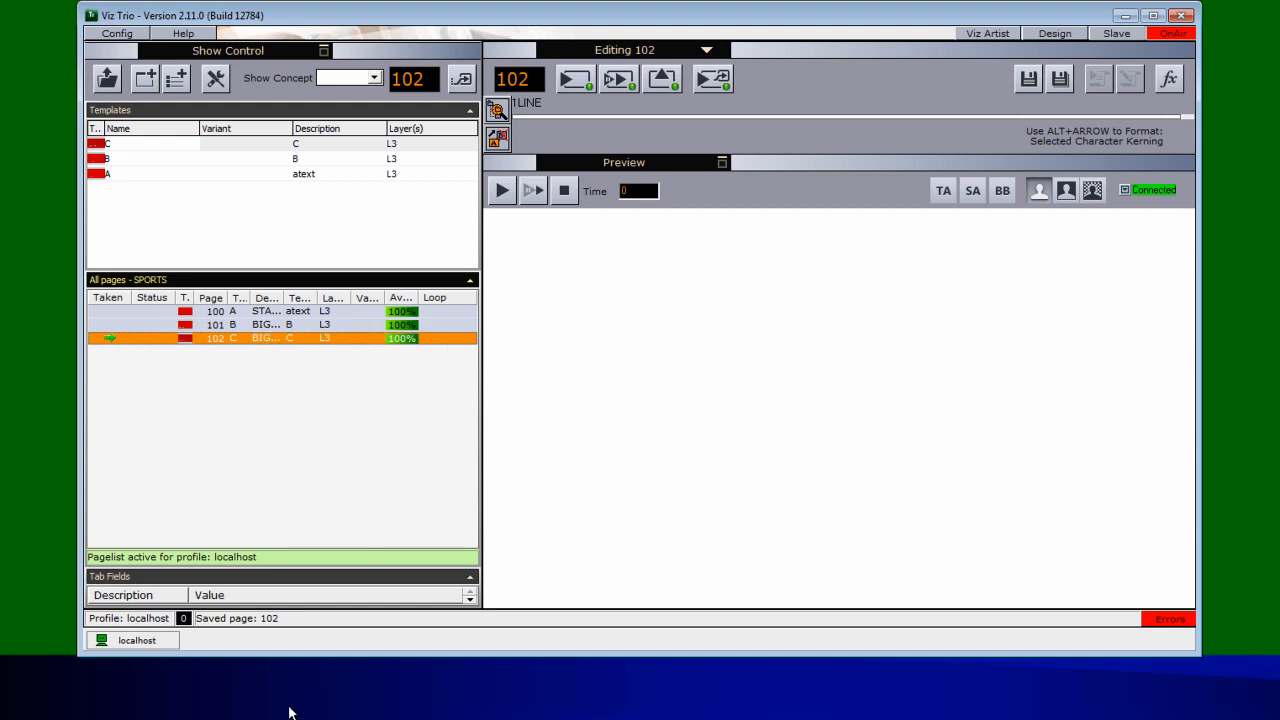
- Take page 102 off air and back on, then switch over to Viz Artist
right_click(306, 340)
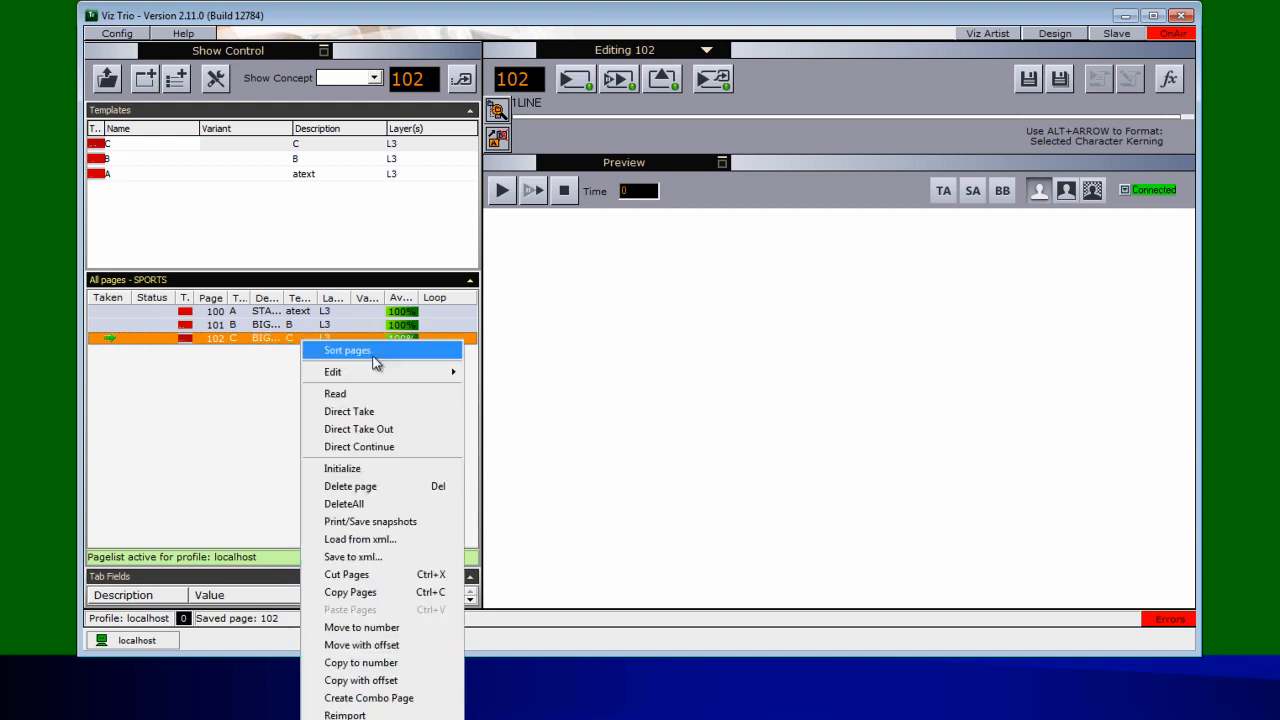
left_click(366, 428)
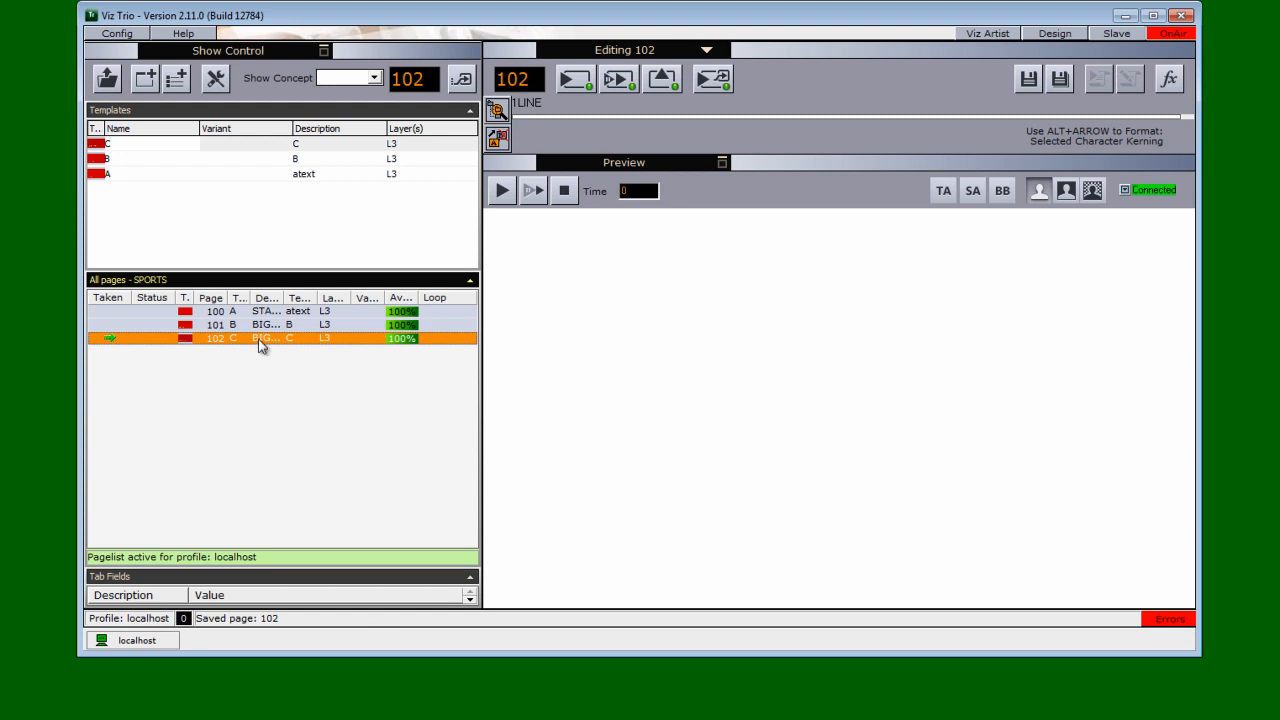
right_click(260, 345)
left_click(348, 407)
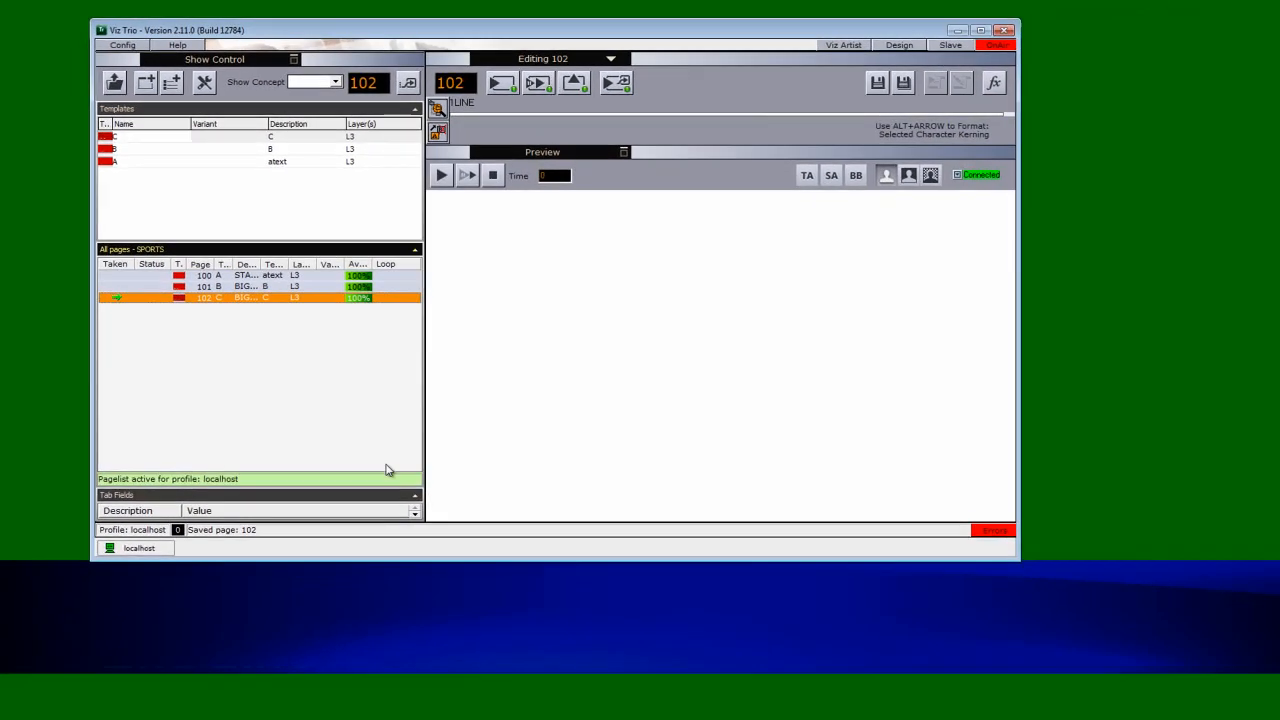
left_click(1089, 356)
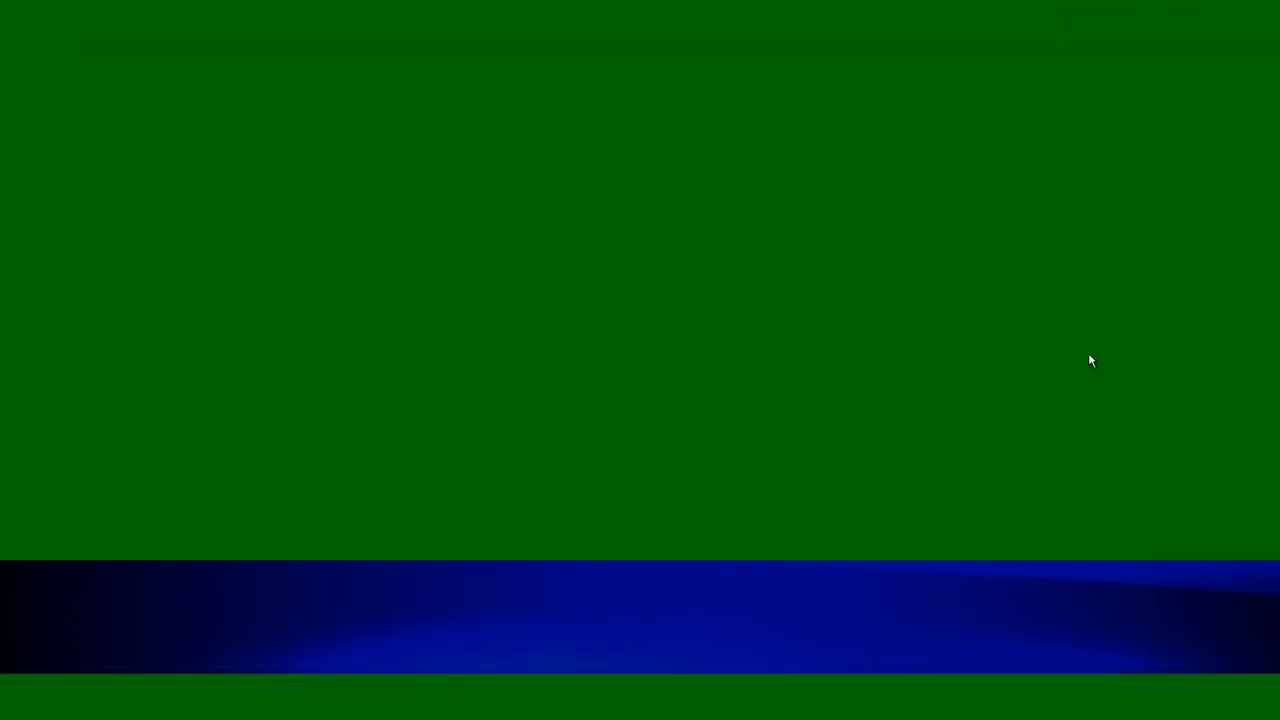
key("Escape")
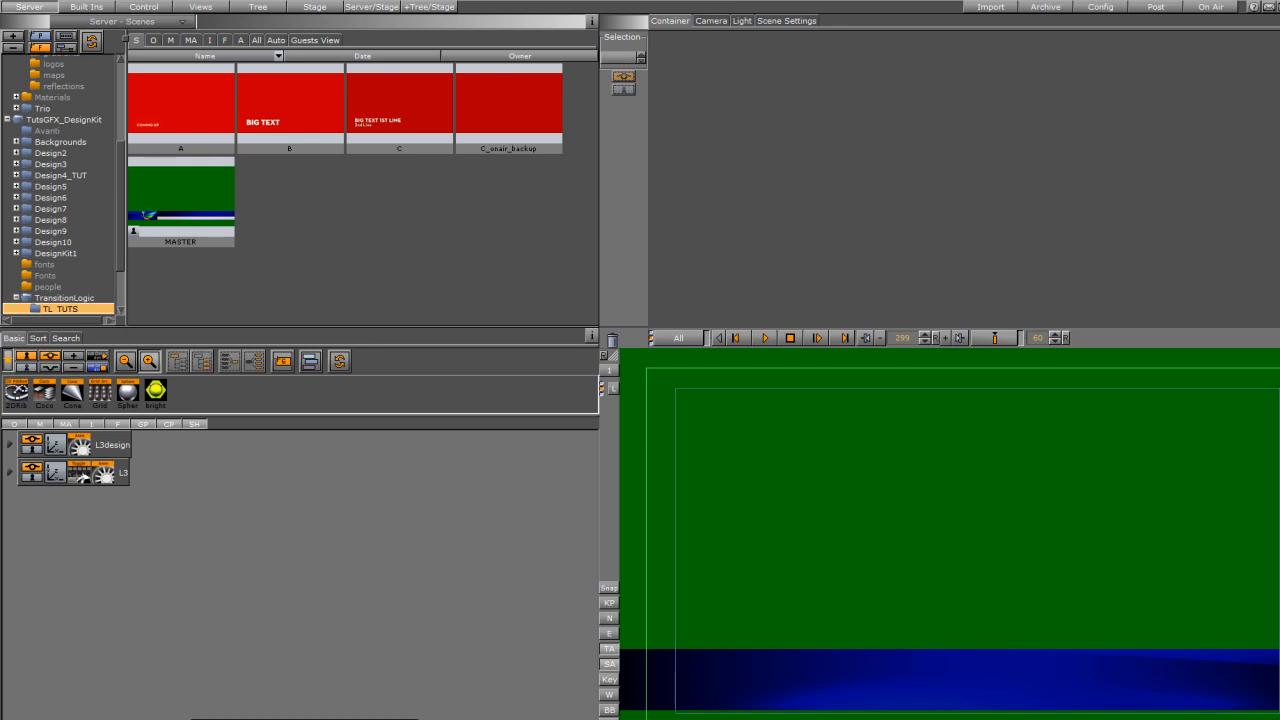
- Close MASTER without saving, open scene C and inspect its 1LINE and 2LINE containers
left_click(315, 719)
left_click(494, 407)
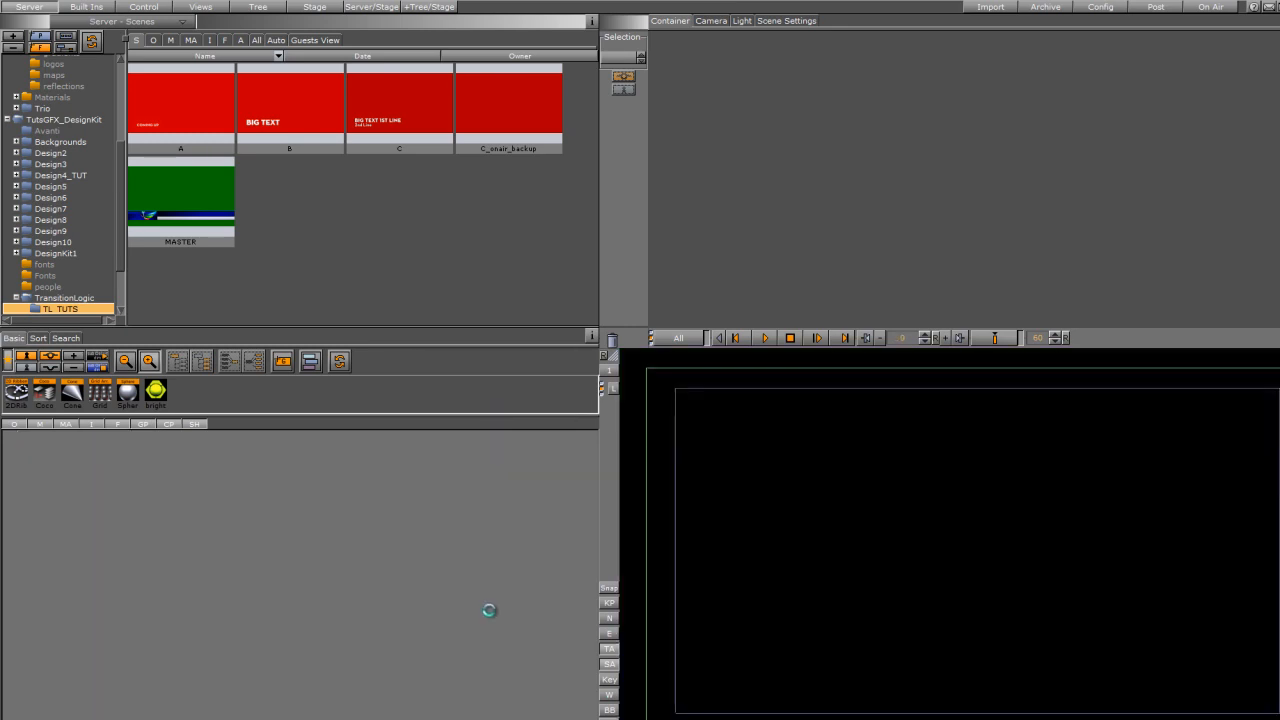
double_click(381, 128)
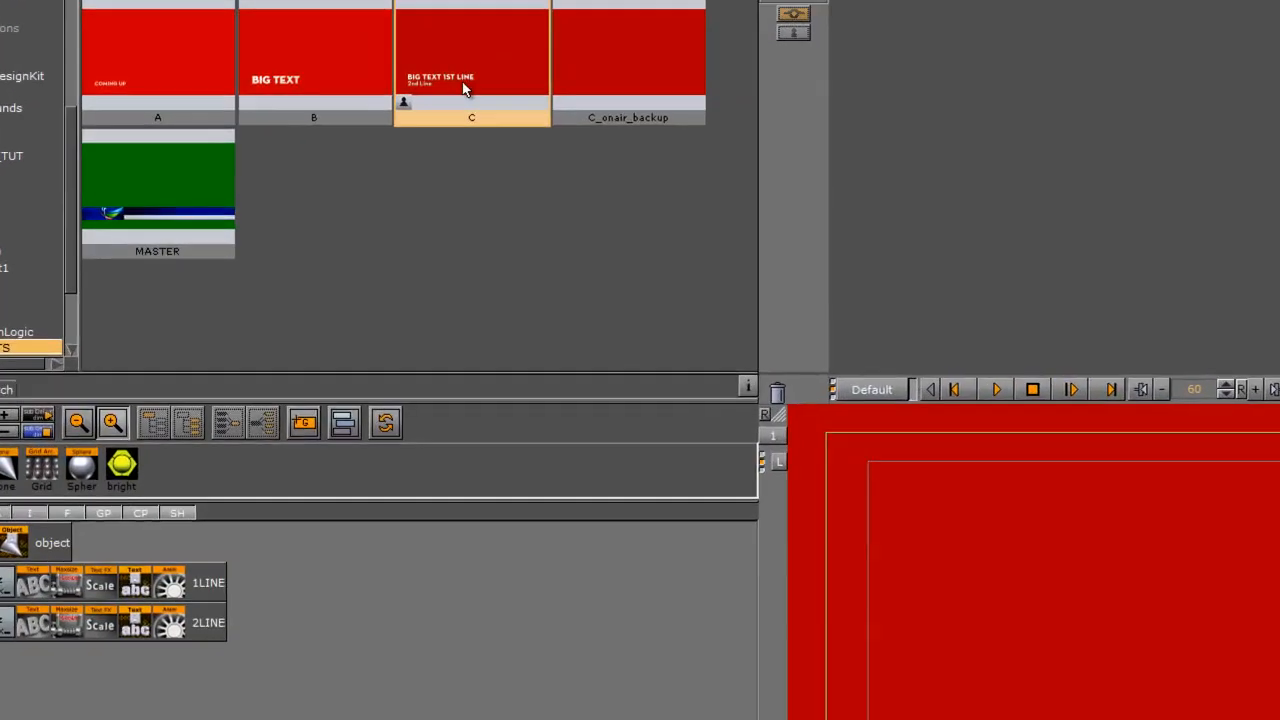
left_click(6, 586)
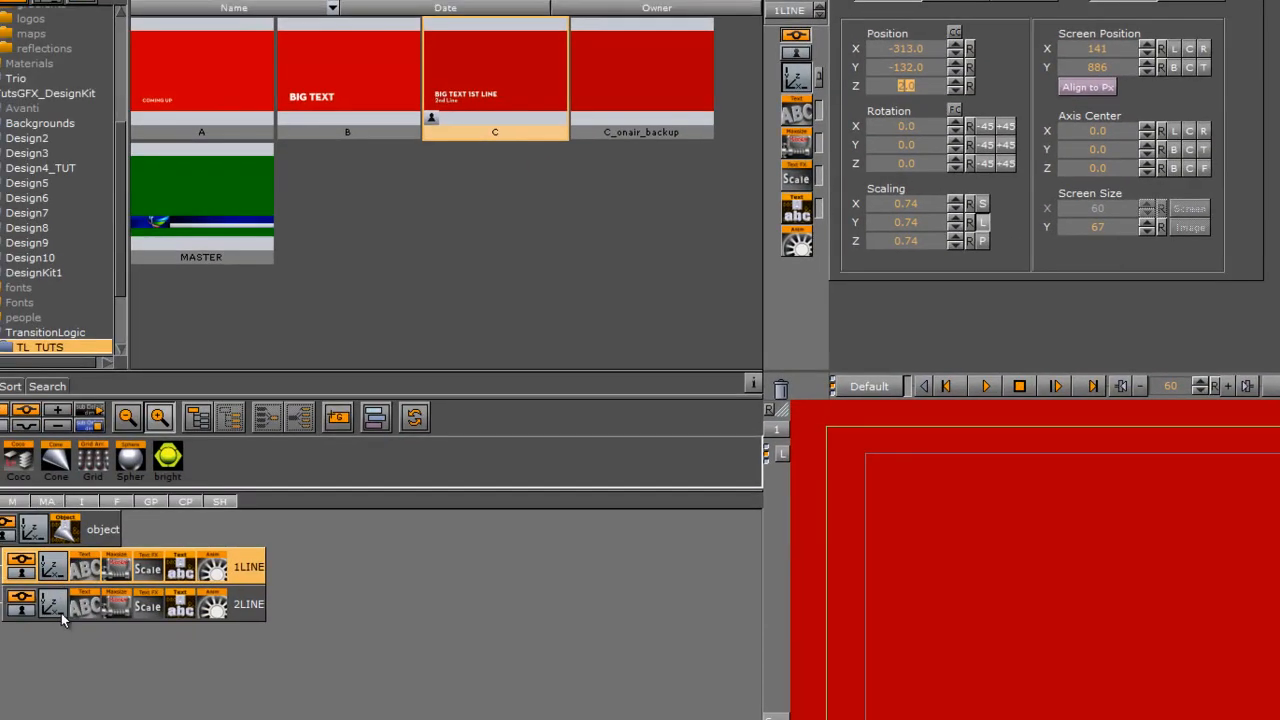
left_click(60, 608)
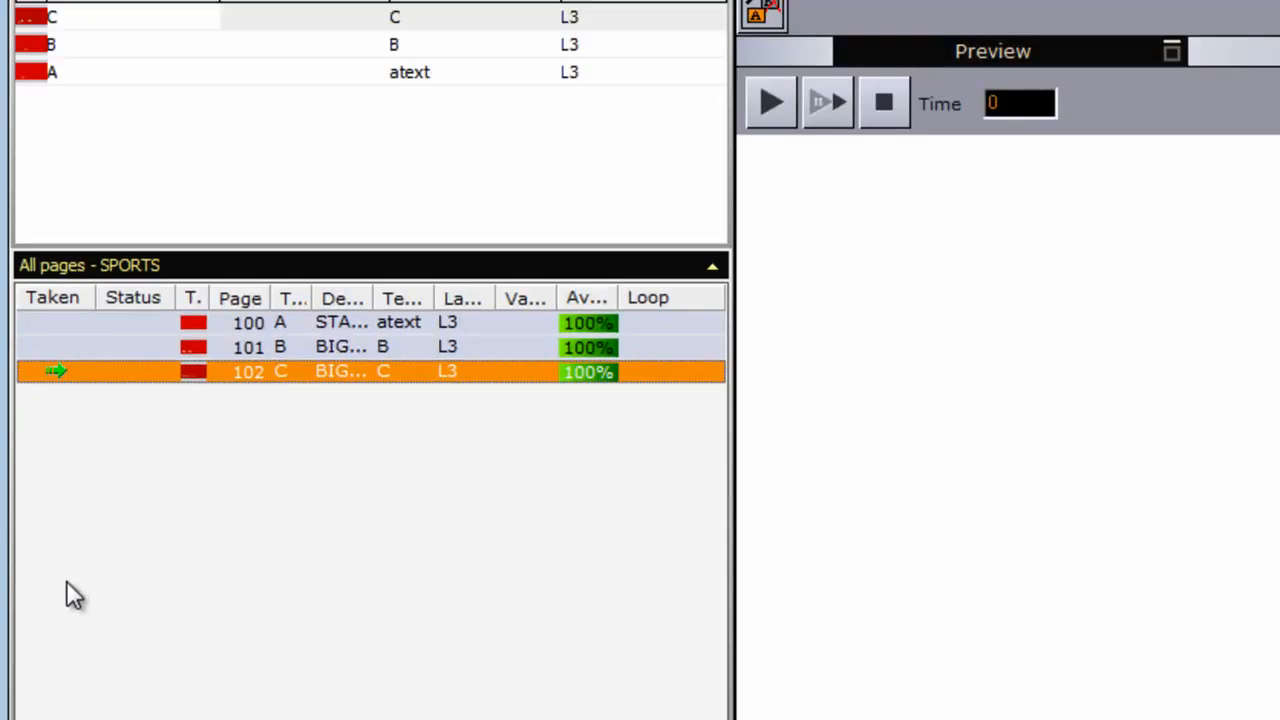
- Delete pages 100 through 102 from the SPORTS page list
left_click_drag(306, 494, 394, 323)
key("Delete")
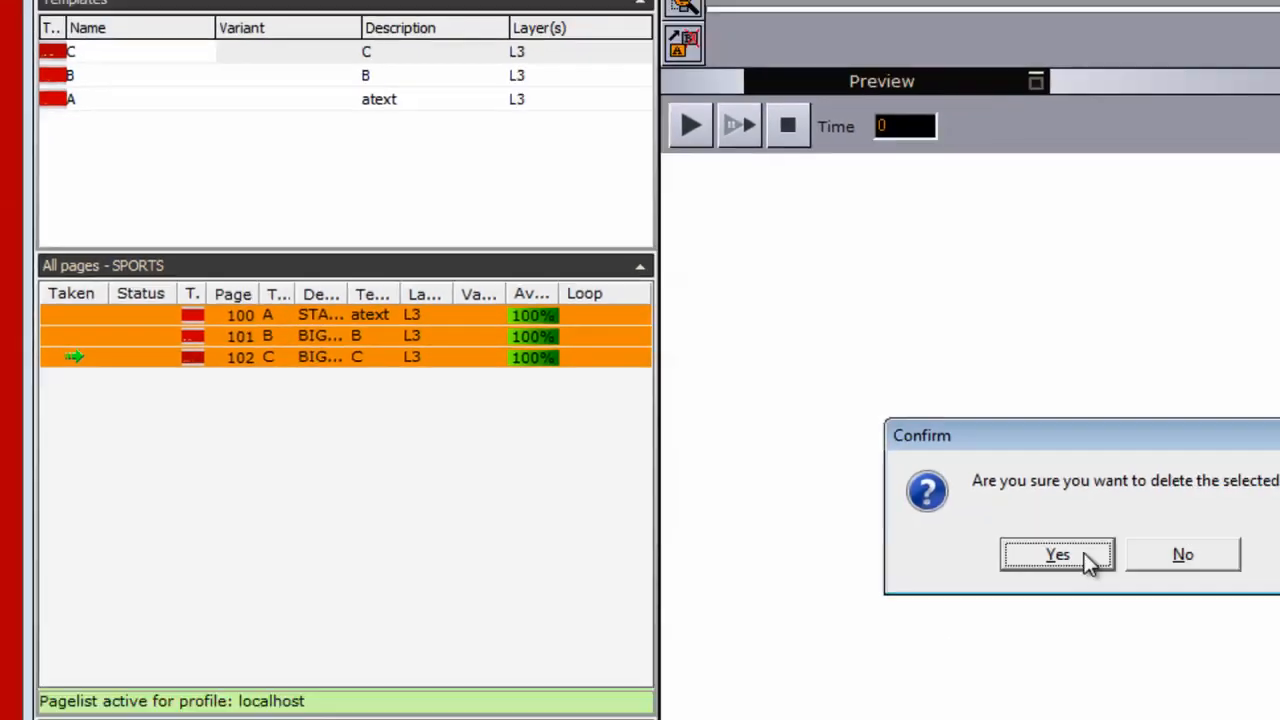
left_click(1088, 558)
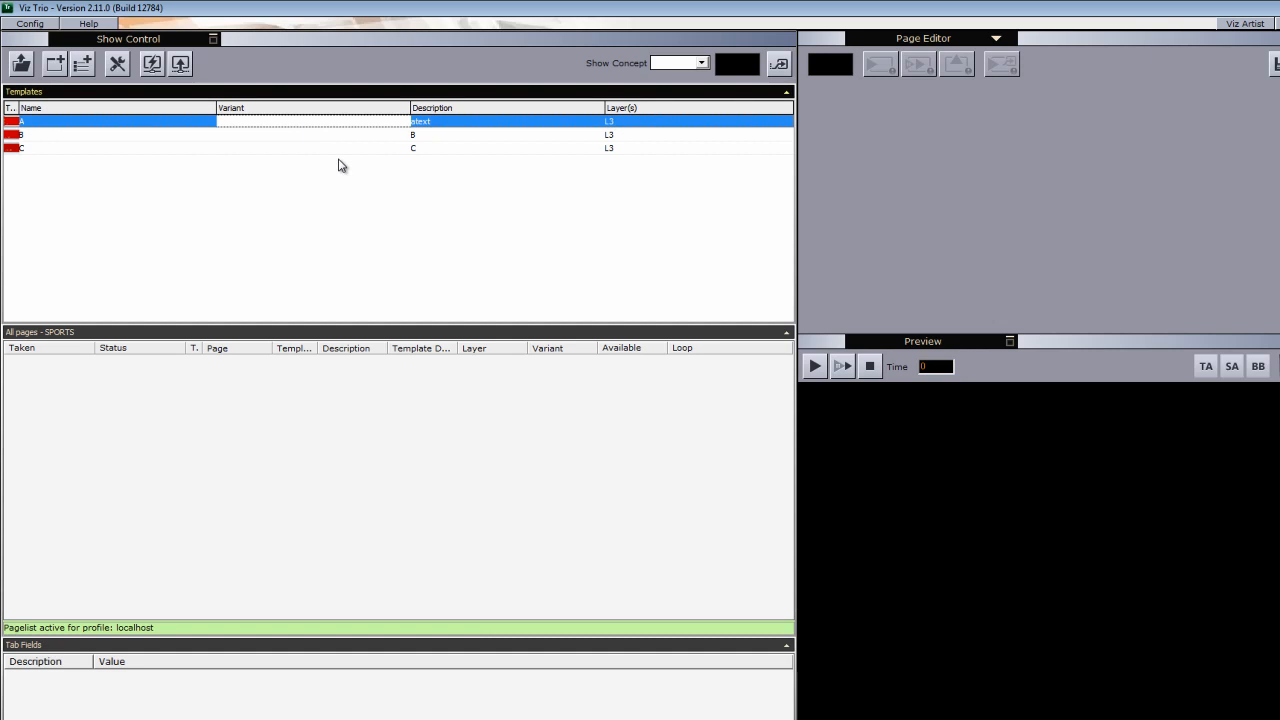
- Reimport templates A, B and C from their scenes
left_click(309, 150, "shift")
right_click(309, 159)
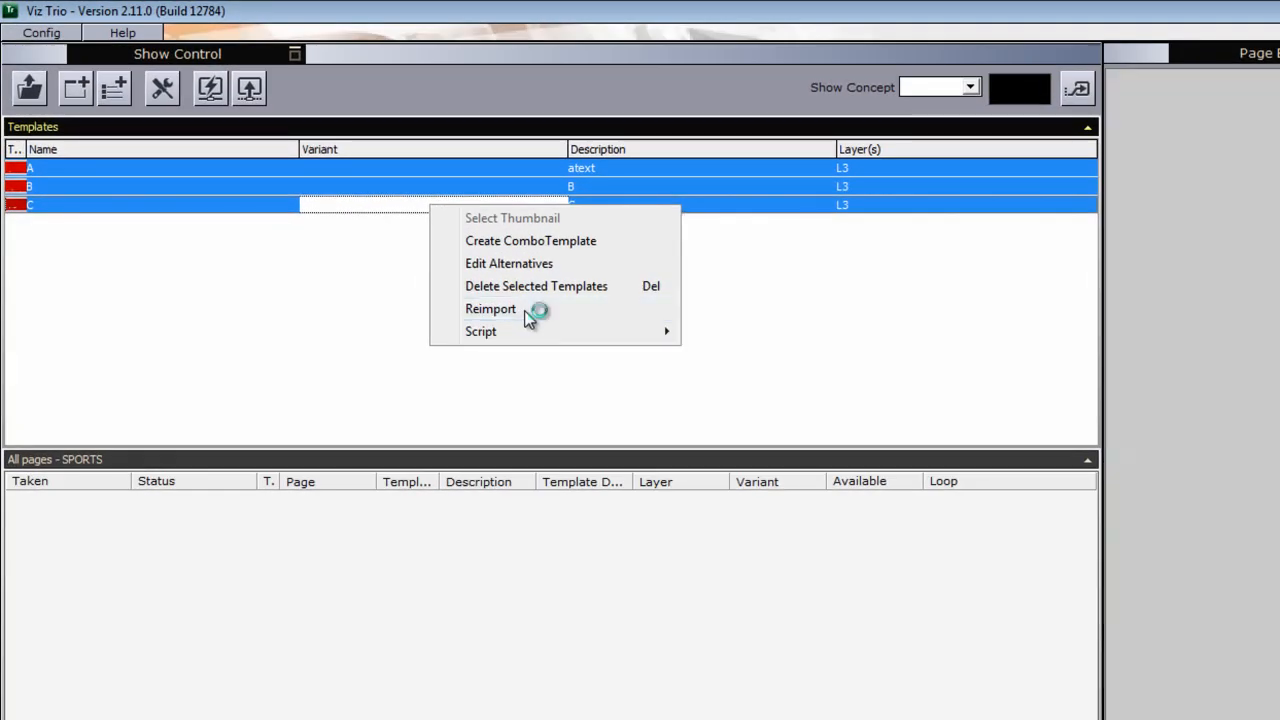
left_click(529, 312)
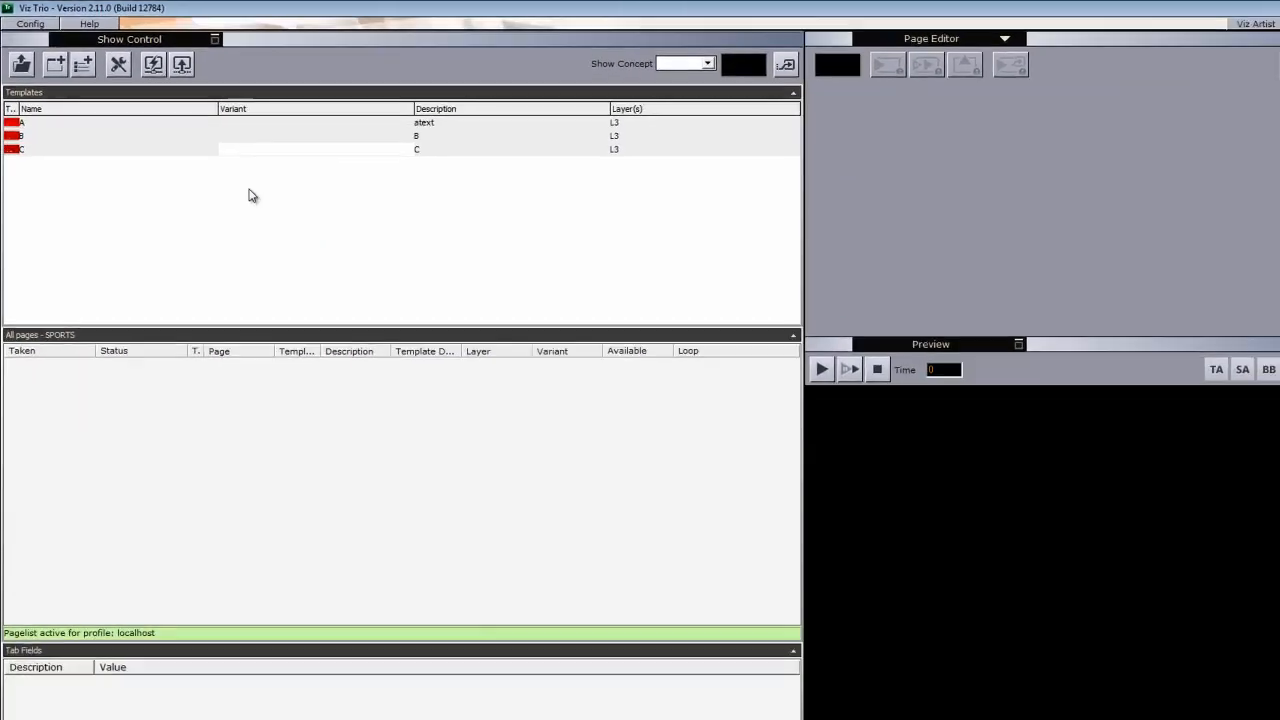
- Append AAAAAAAA to template A's COMING UP text and save it as page 100
left_click(143, 189)
double_click(114, 126)
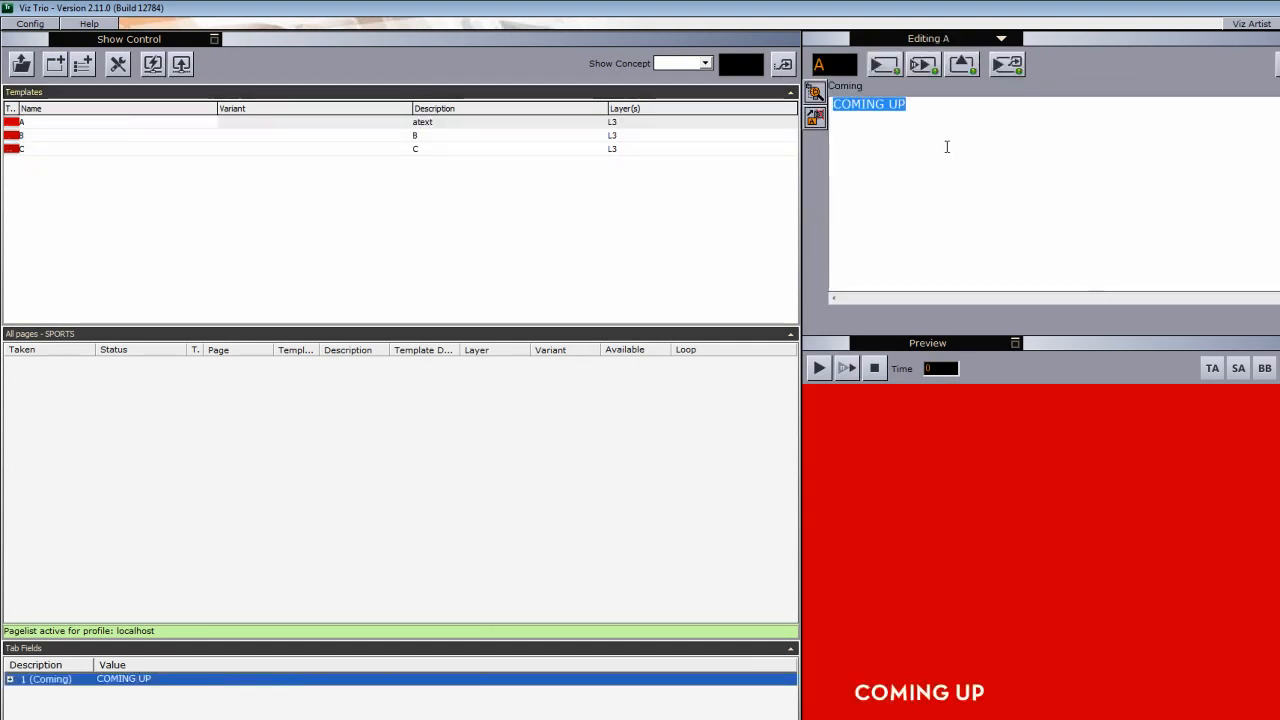
left_click(930, 114)
type("AAA")
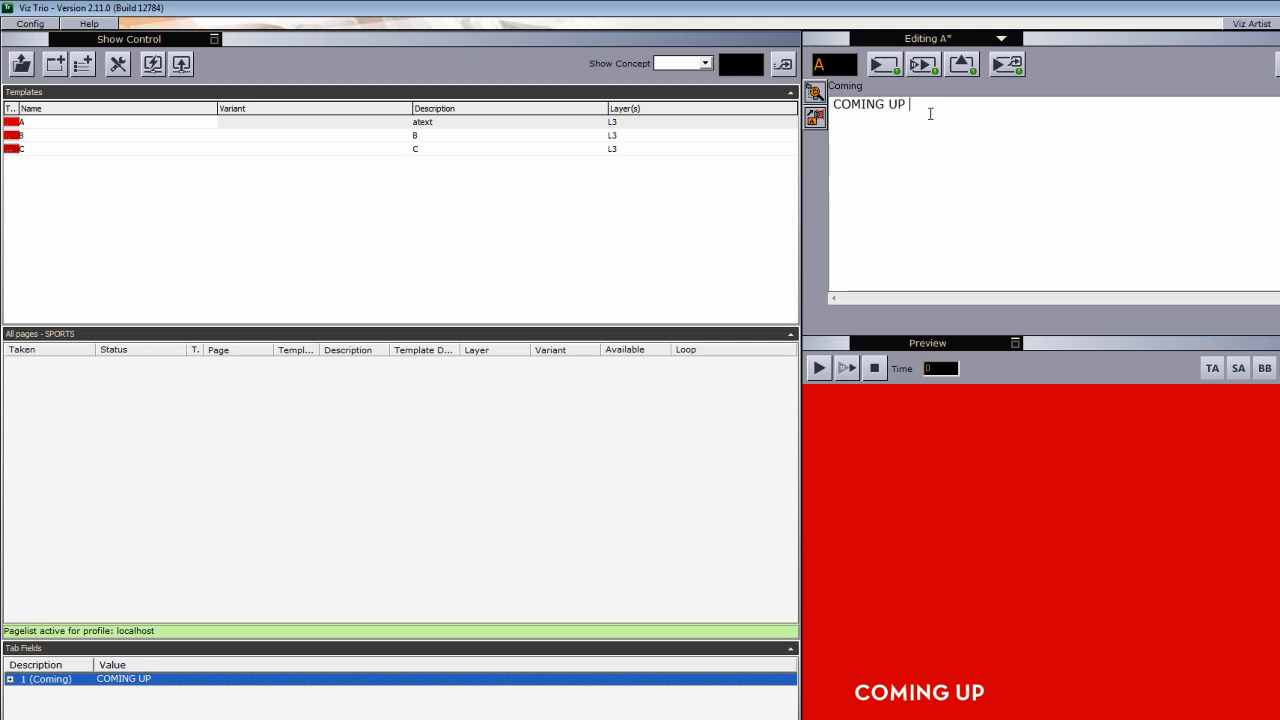
type("AAAAA")
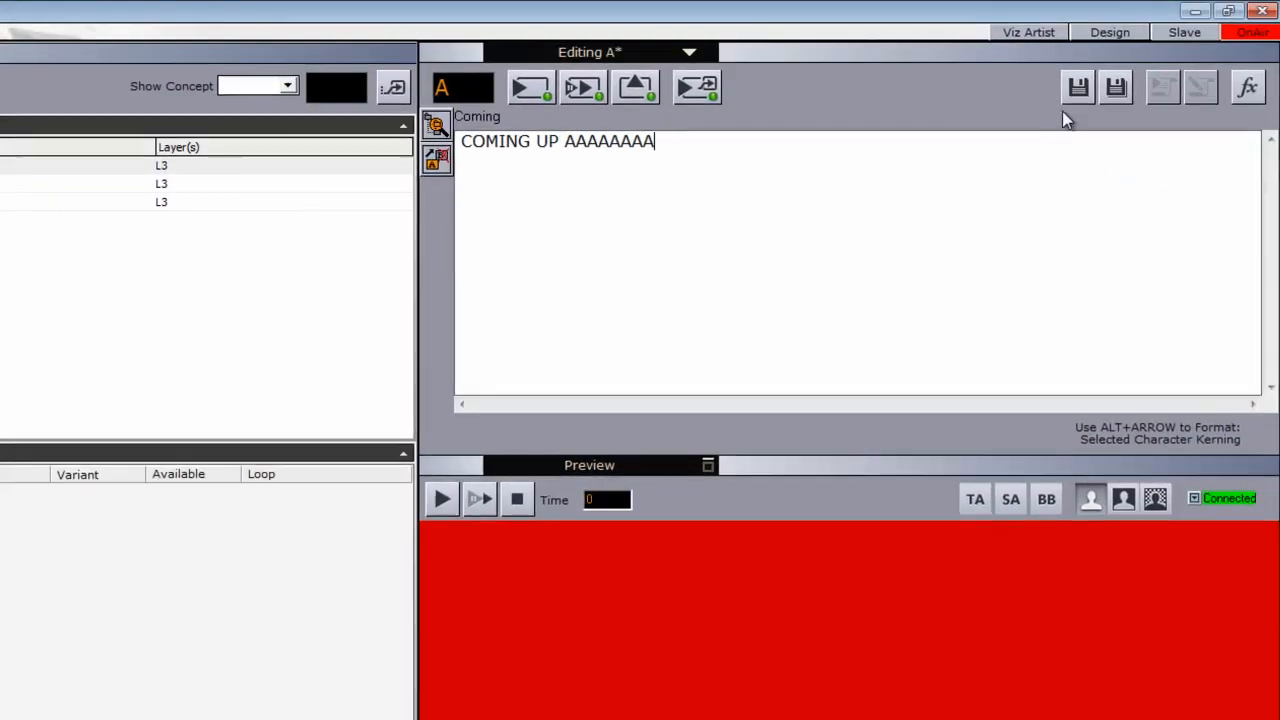
left_click(1077, 89)
type("100")
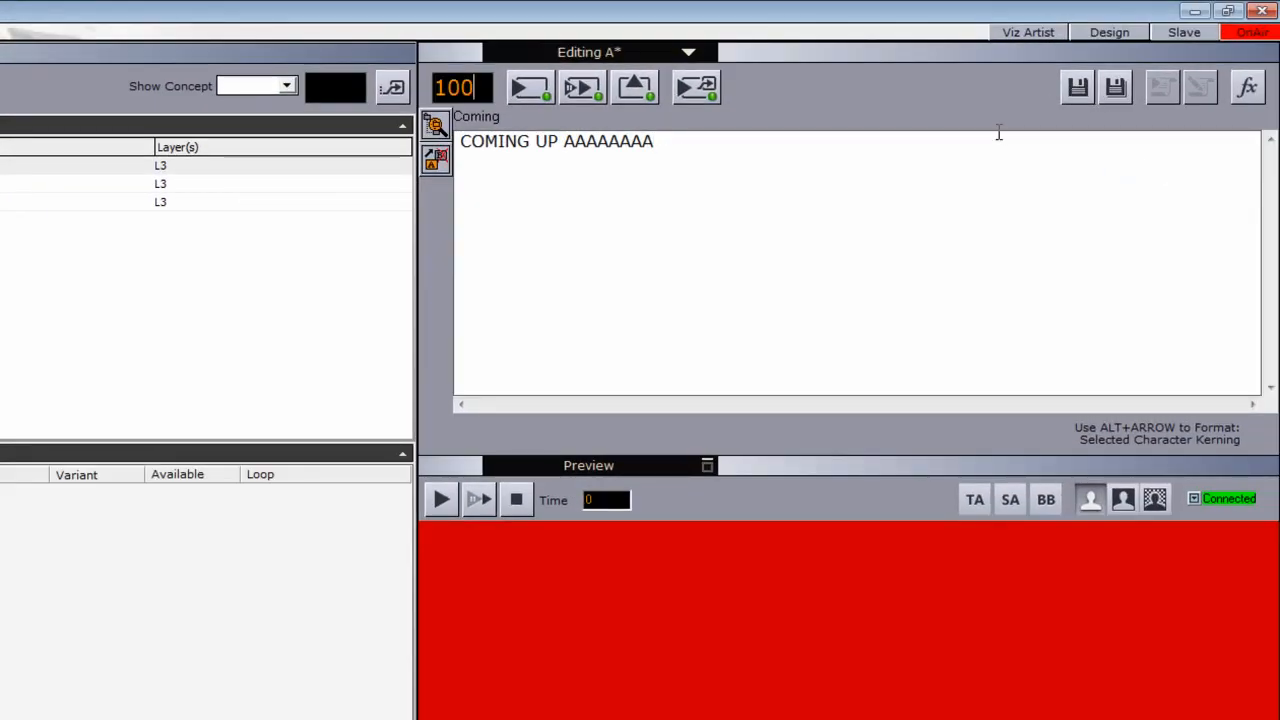
key("Return")
- Append BBBBBB to template B's BIG TEXT and save it as page 101
double_click(20, 184)
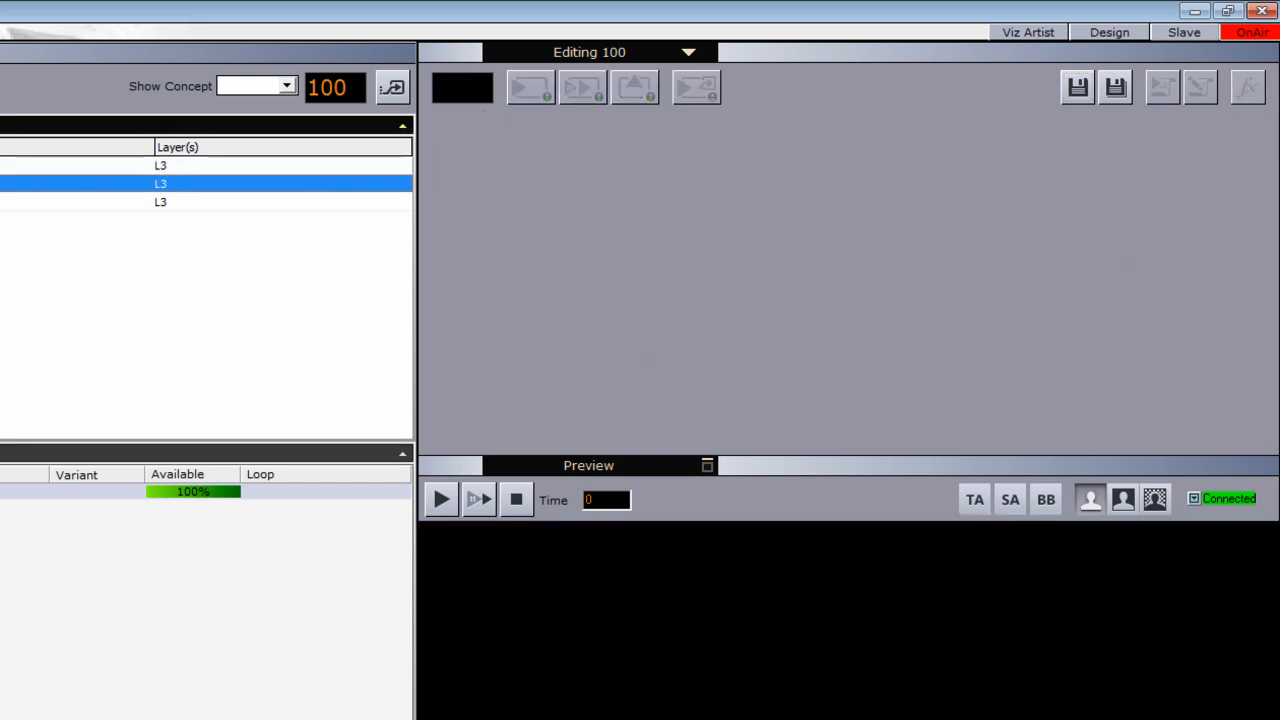
left_click(626, 155)
type("BBBBBB")
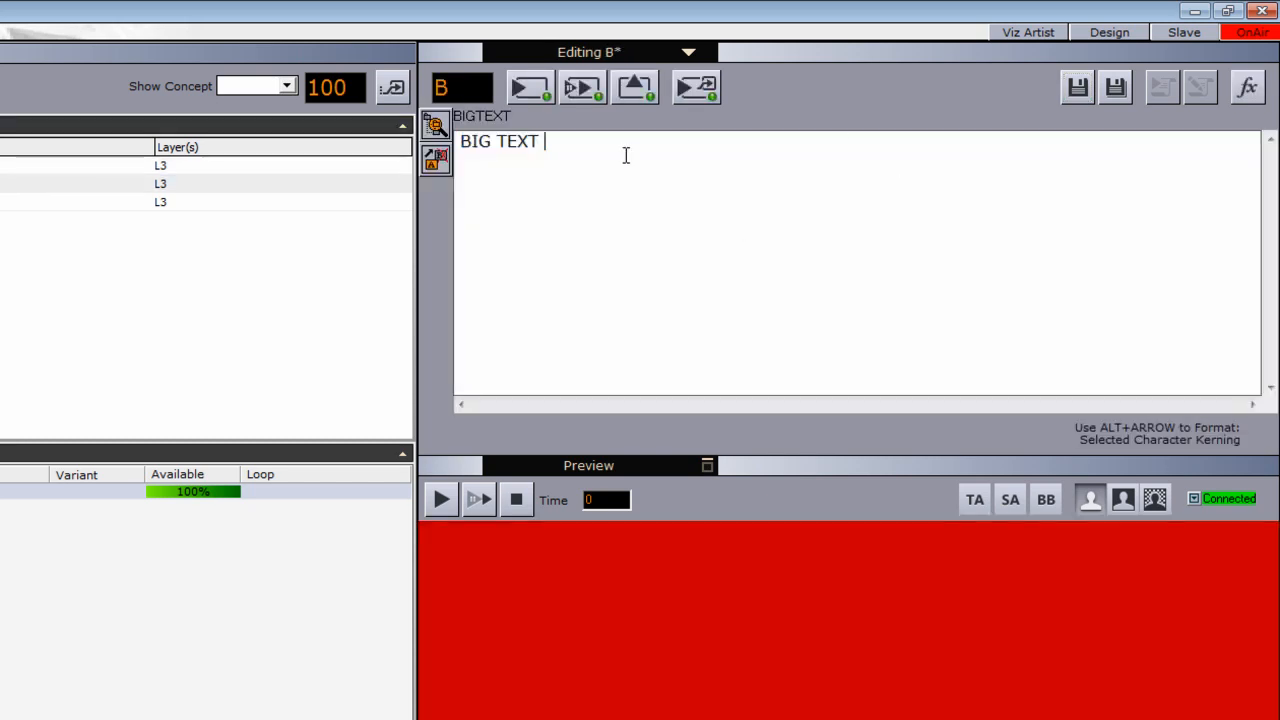
left_click(1077, 88)
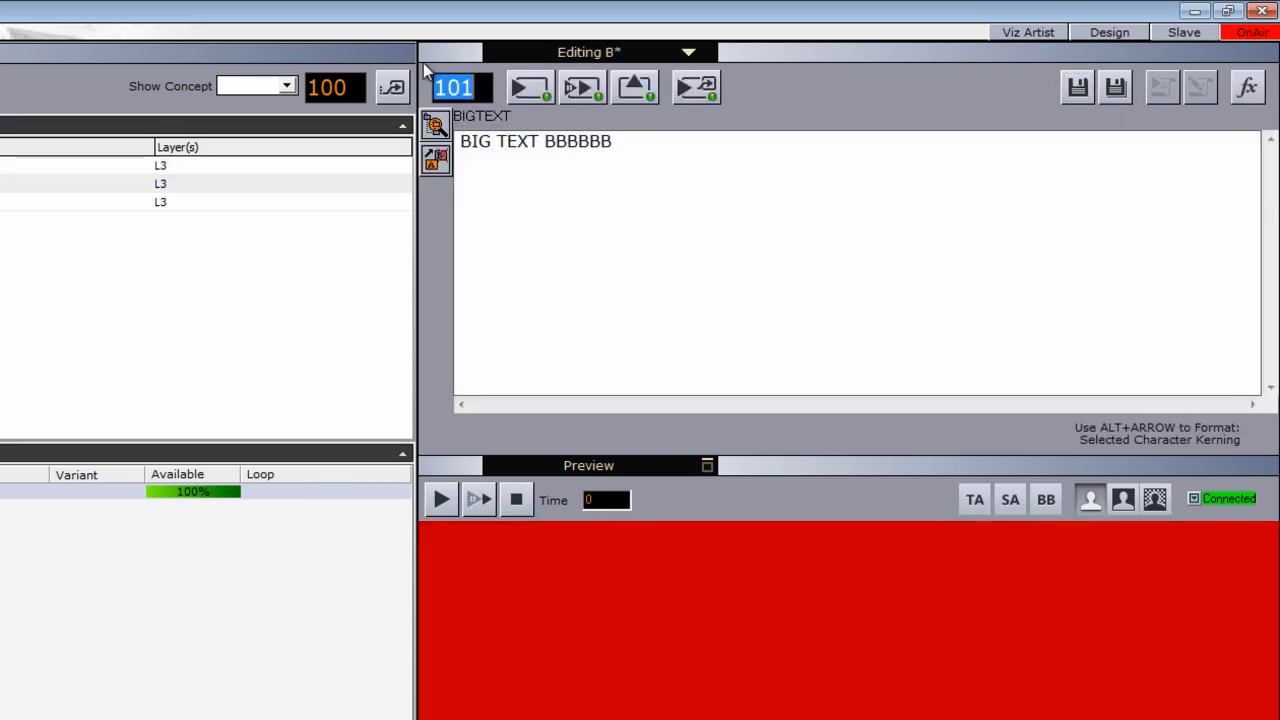
key("Return")
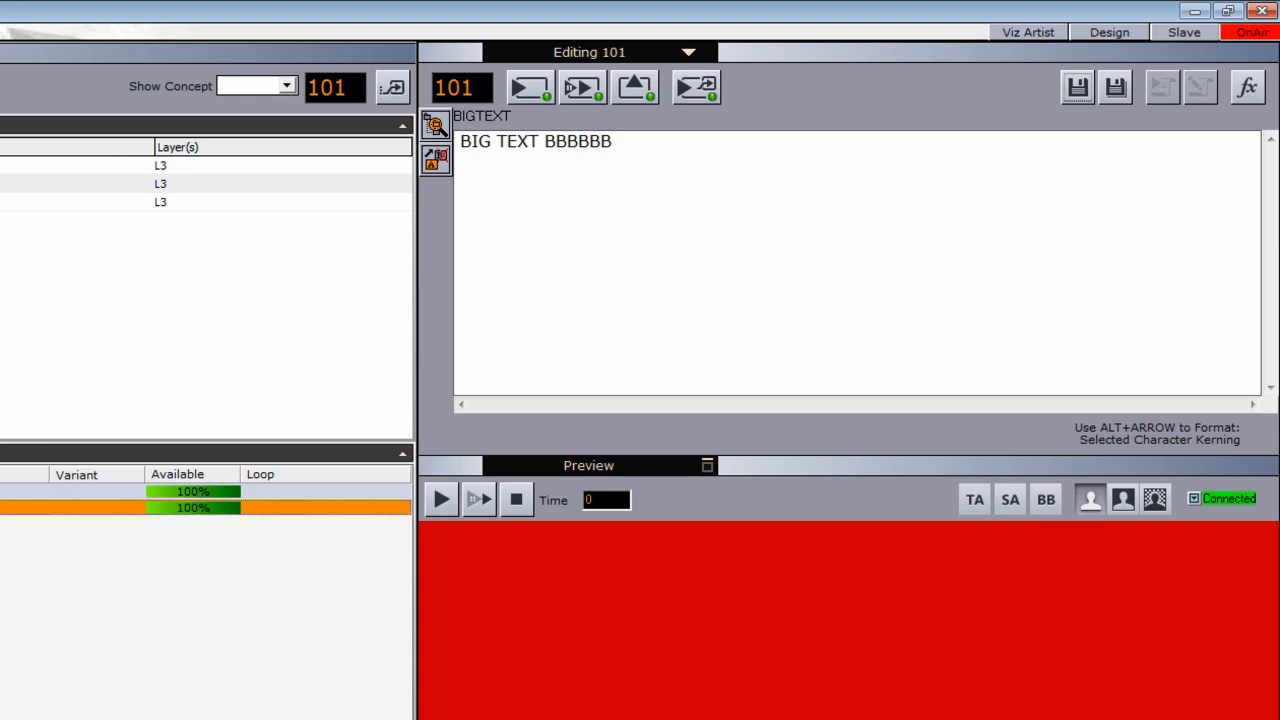
double_click(20, 202)
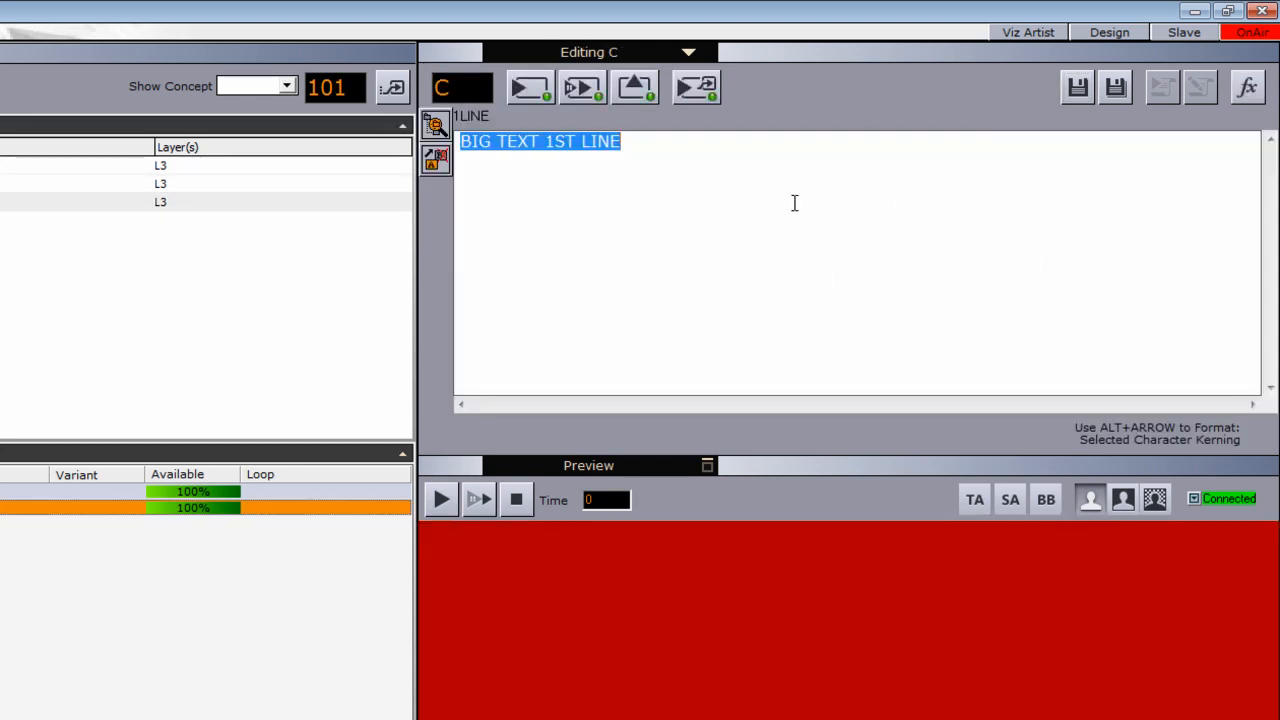
- Append CCCCCC to the 1LINE field and 22222 to 2LINE, saving template C as page 102
left_click(709, 159)
type("CCCCCC")
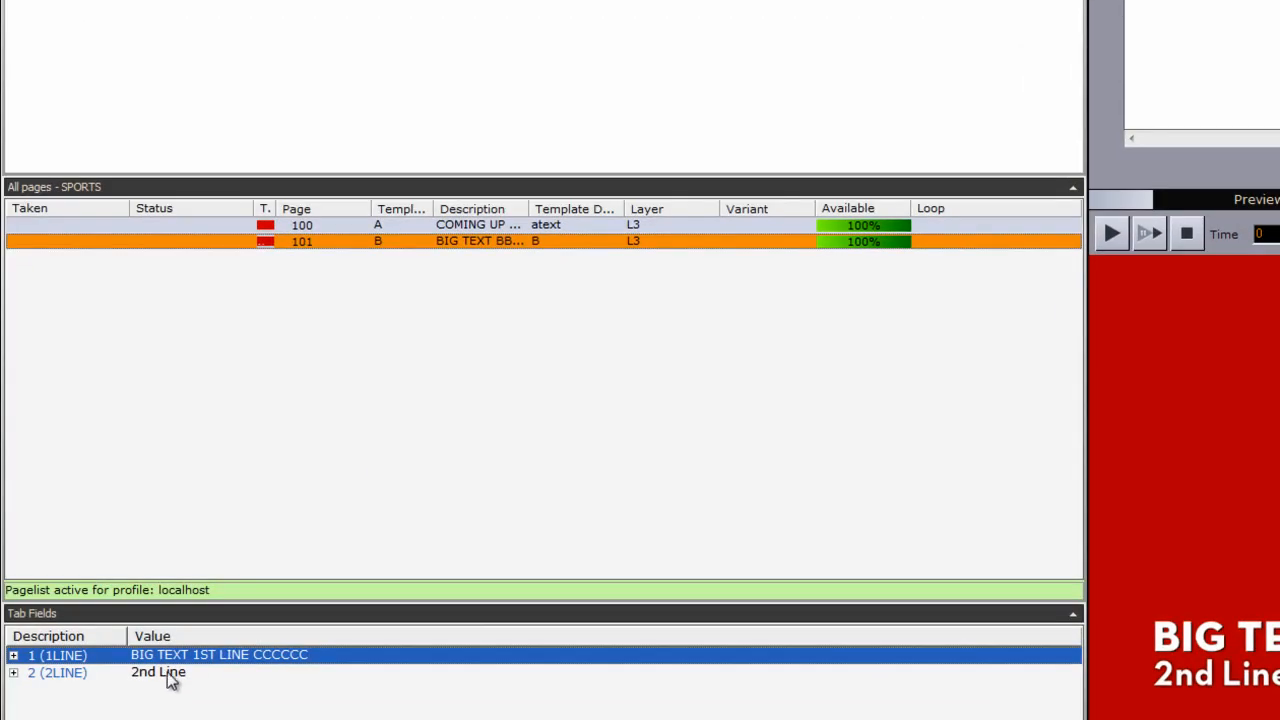
left_click(166, 673)
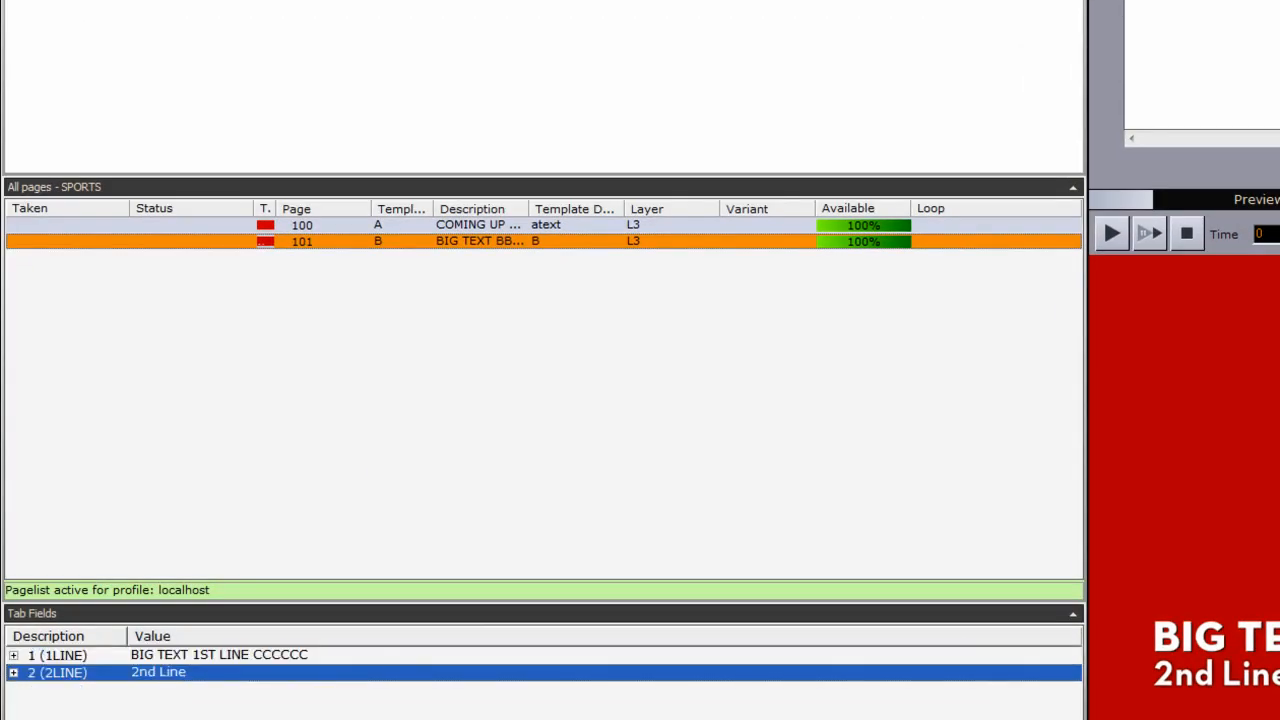
type("22222")
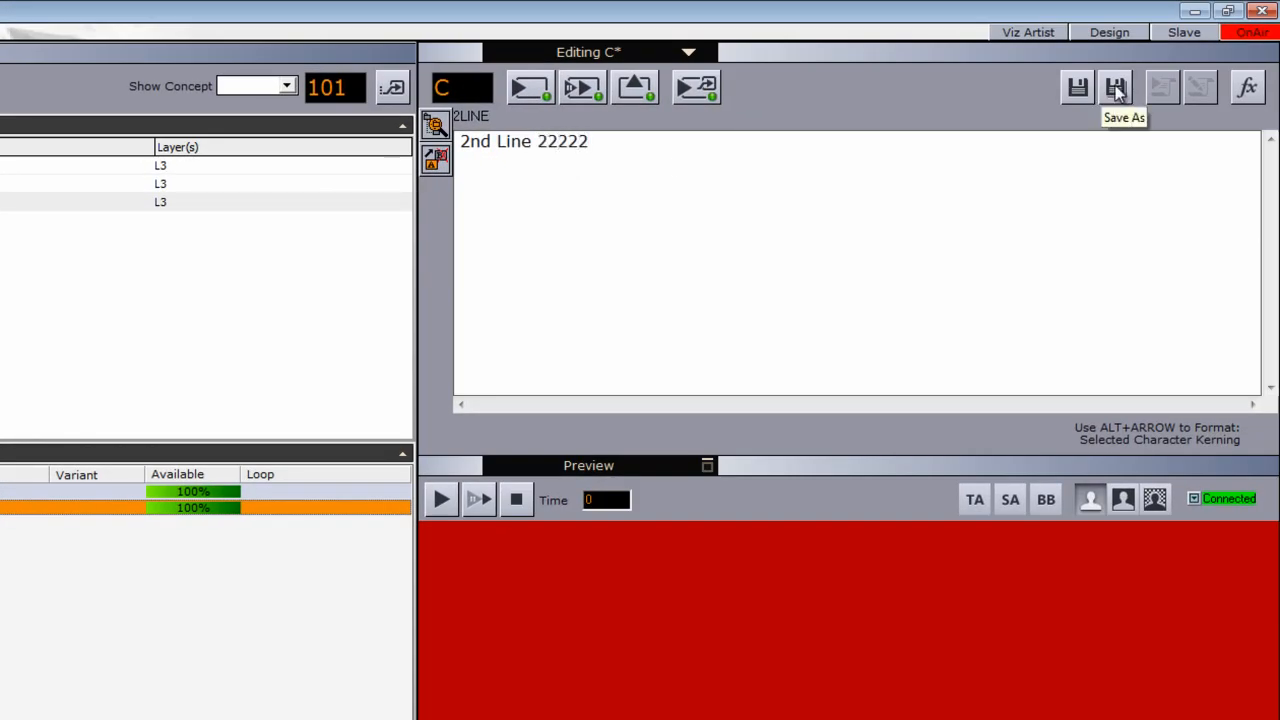
left_click(1068, 85)
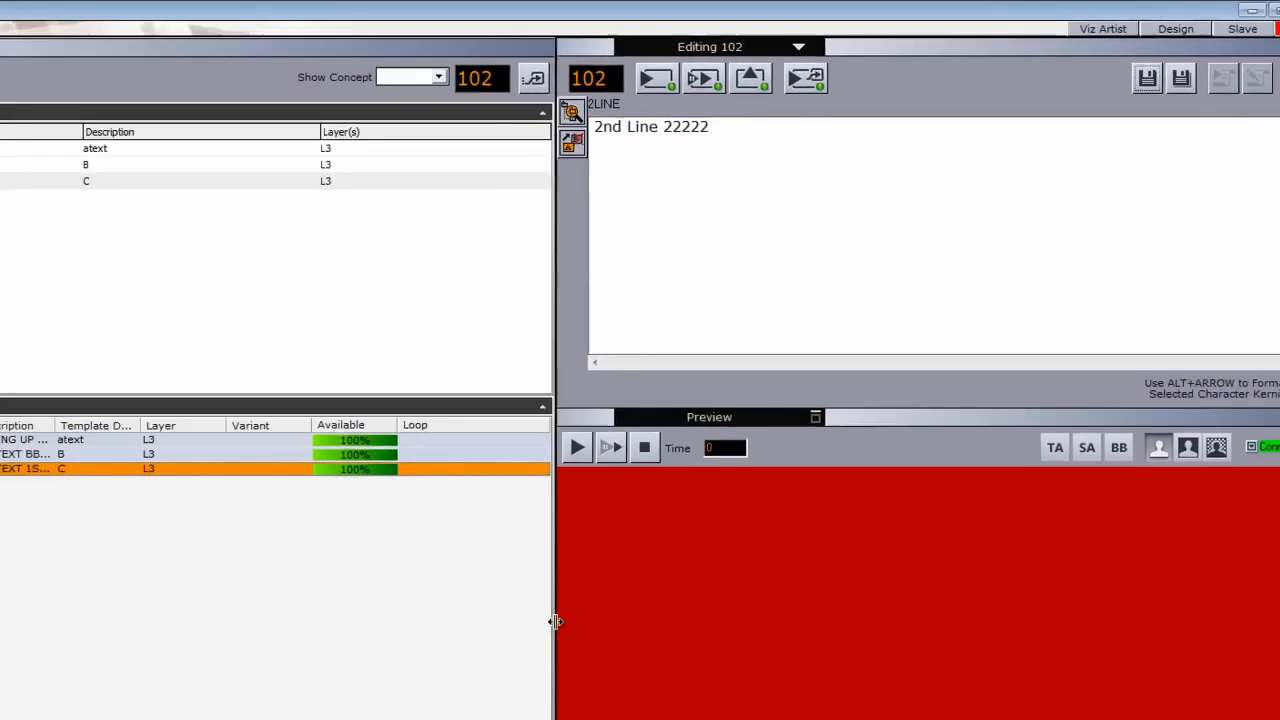
left_click_drag(556, 622, 640, 509)
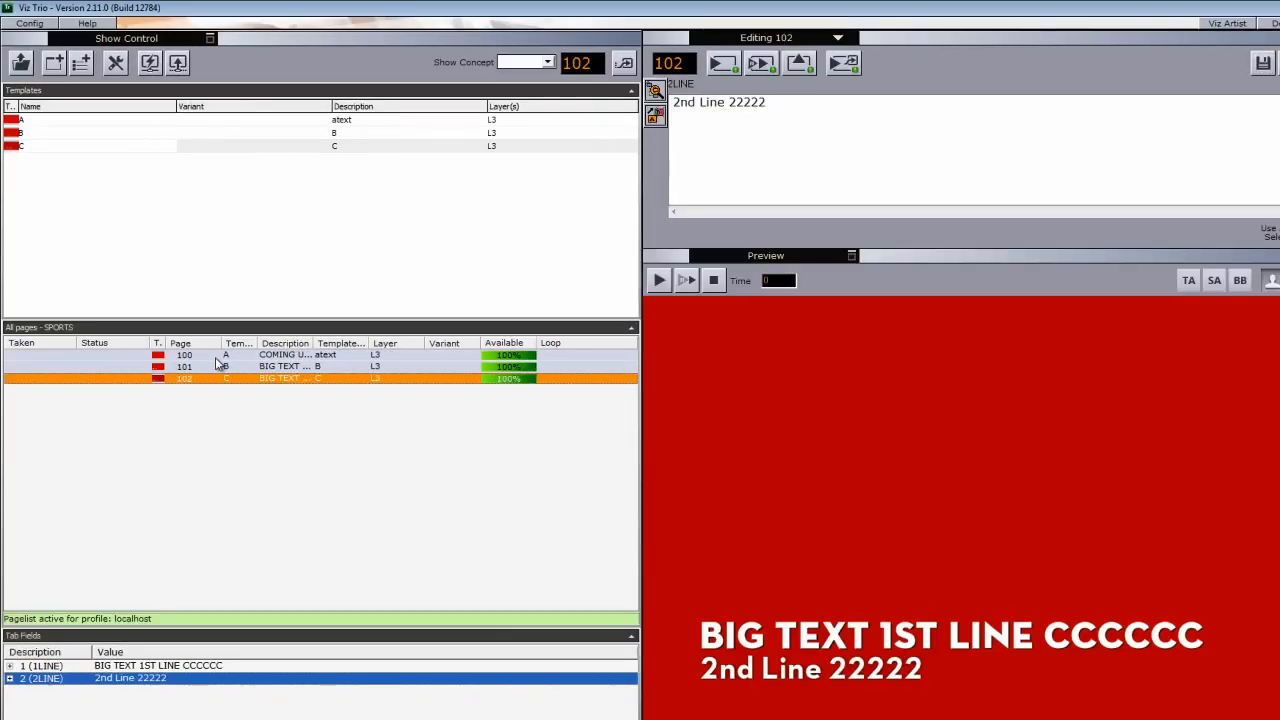
- Direct Take pages 100, 101 and 102 in turn, ending with page 102's two-line graphic on air
right_click(215, 359)
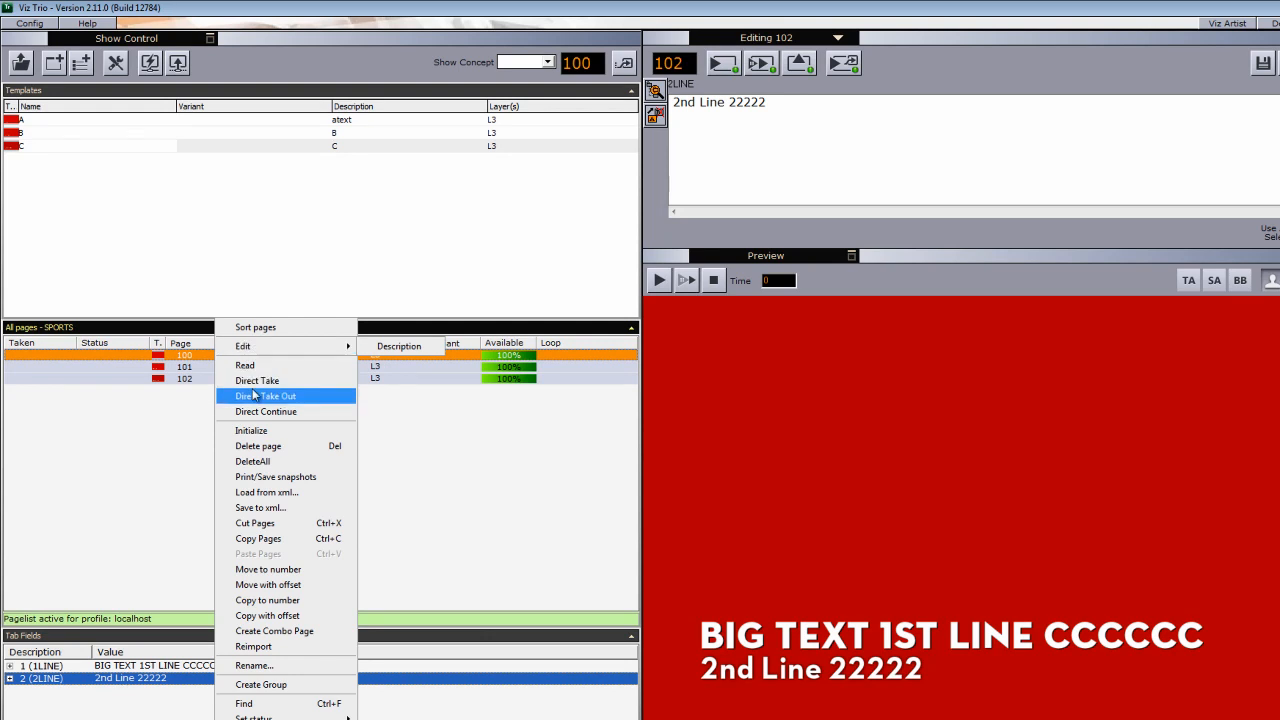
left_click(256, 381)
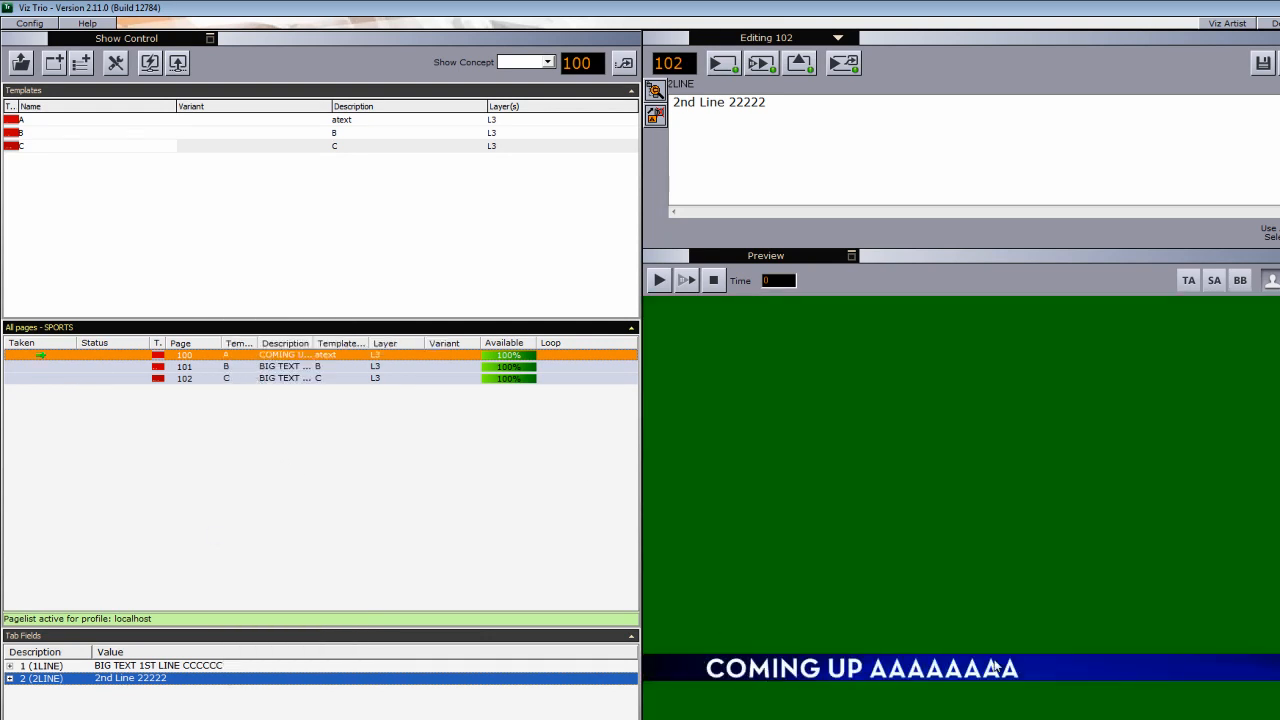
left_click(205, 367)
right_click(205, 367)
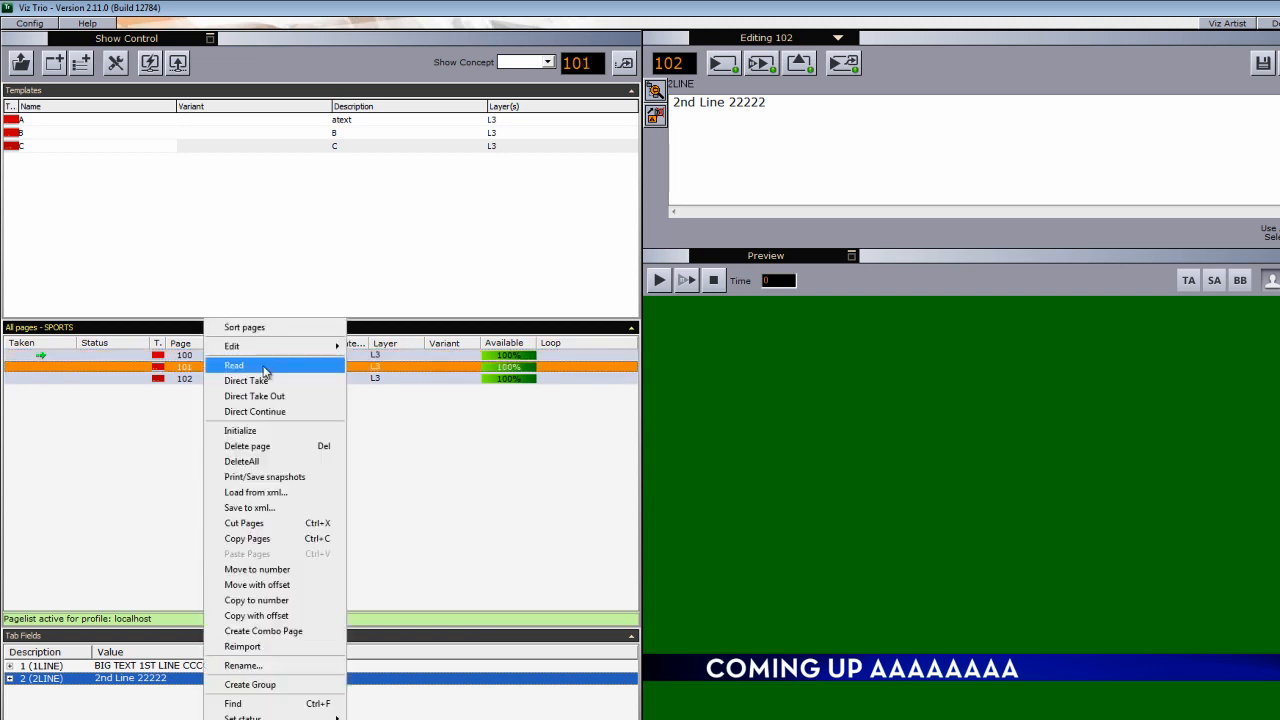
left_click(258, 381)
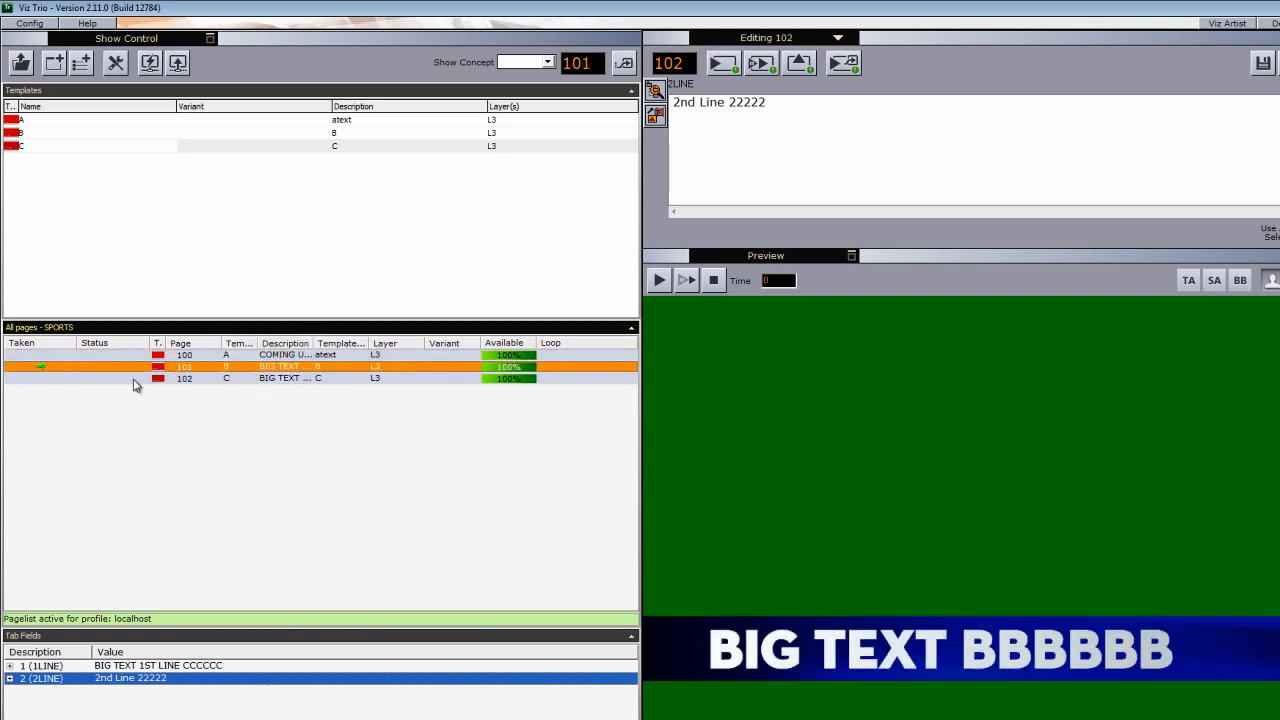
left_click(212, 378)
right_click(210, 378)
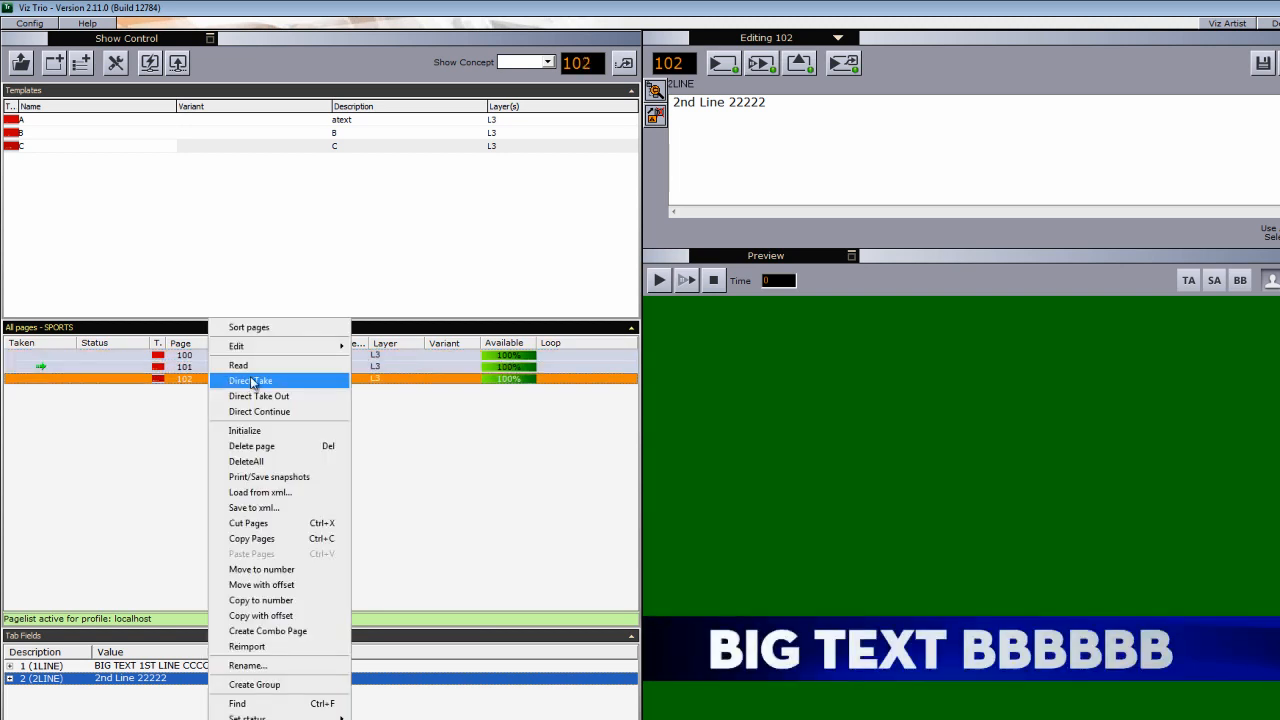
left_click(253, 381)
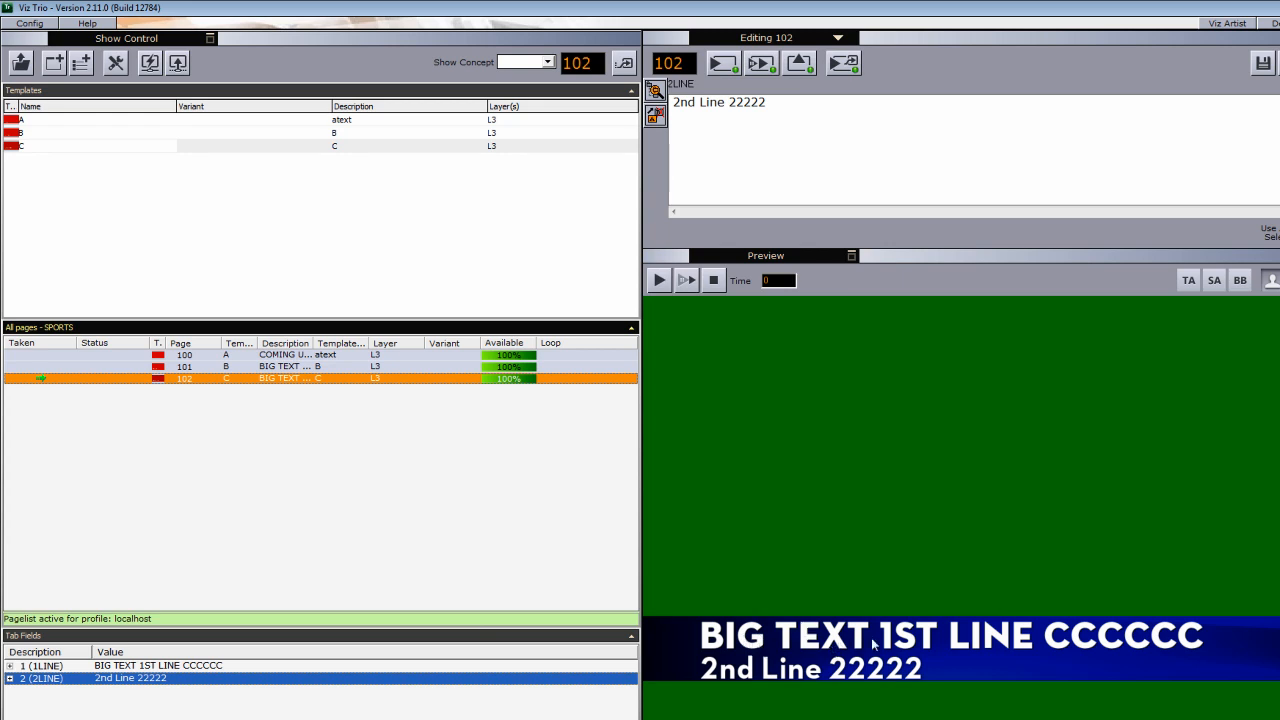
right_click(297, 383)
left_click(390, 403)
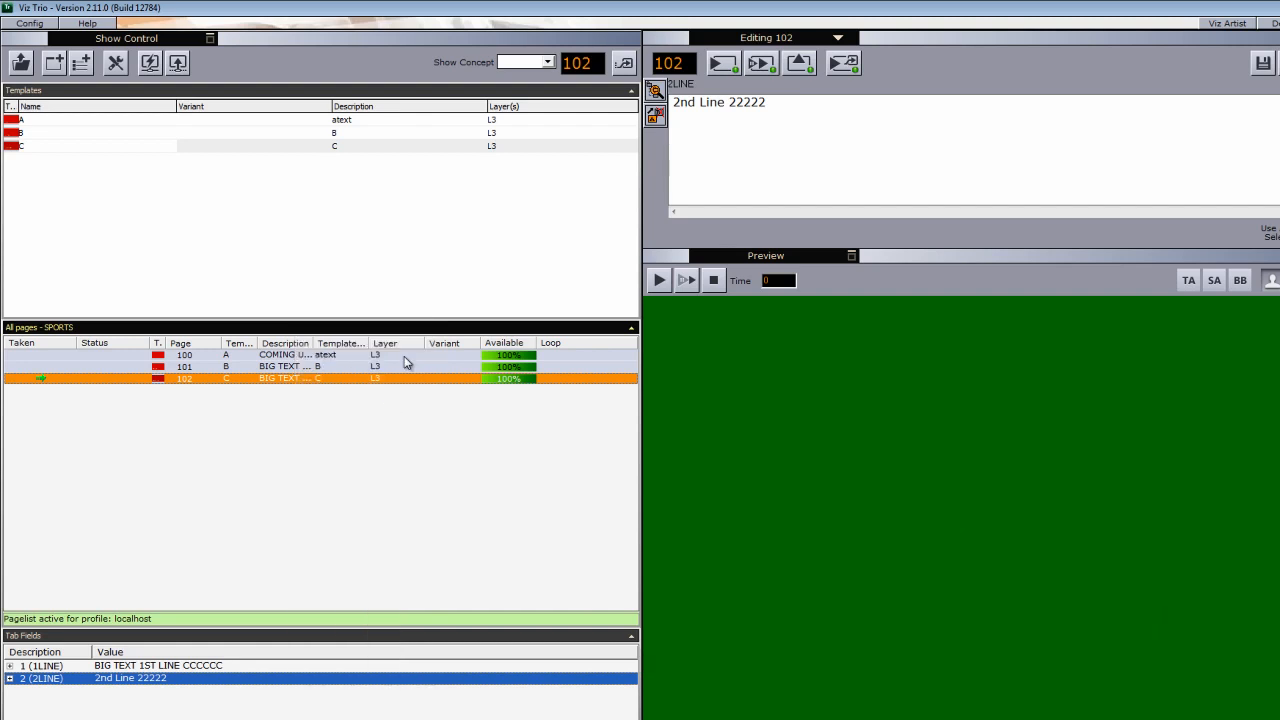
left_click(284, 357)
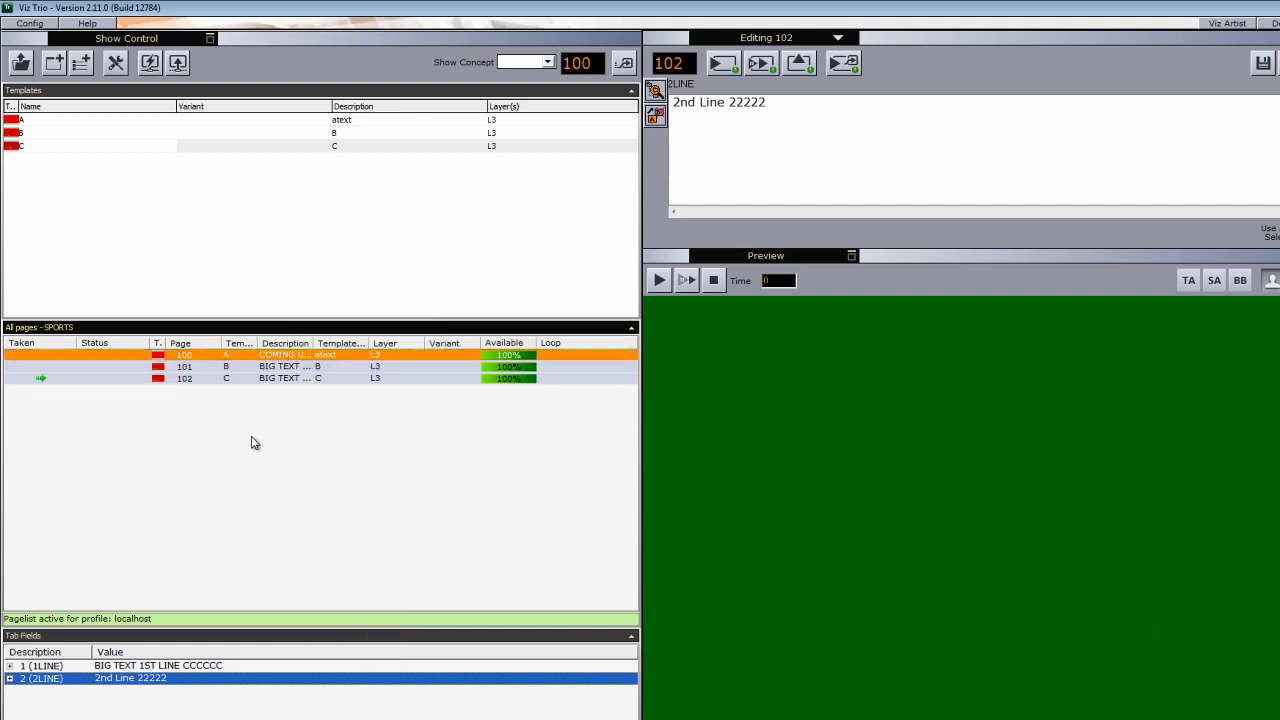
right_click(277, 381)
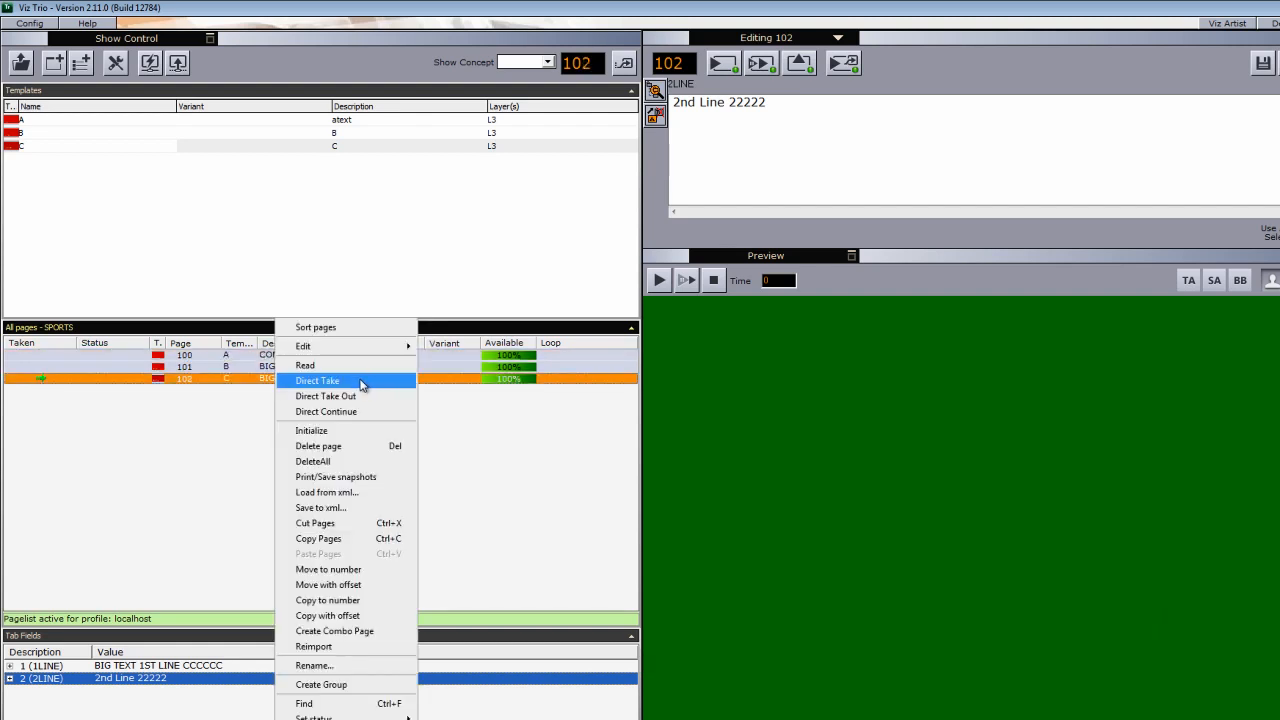
left_click(362, 381)
right_click(258, 367)
left_click(302, 377)
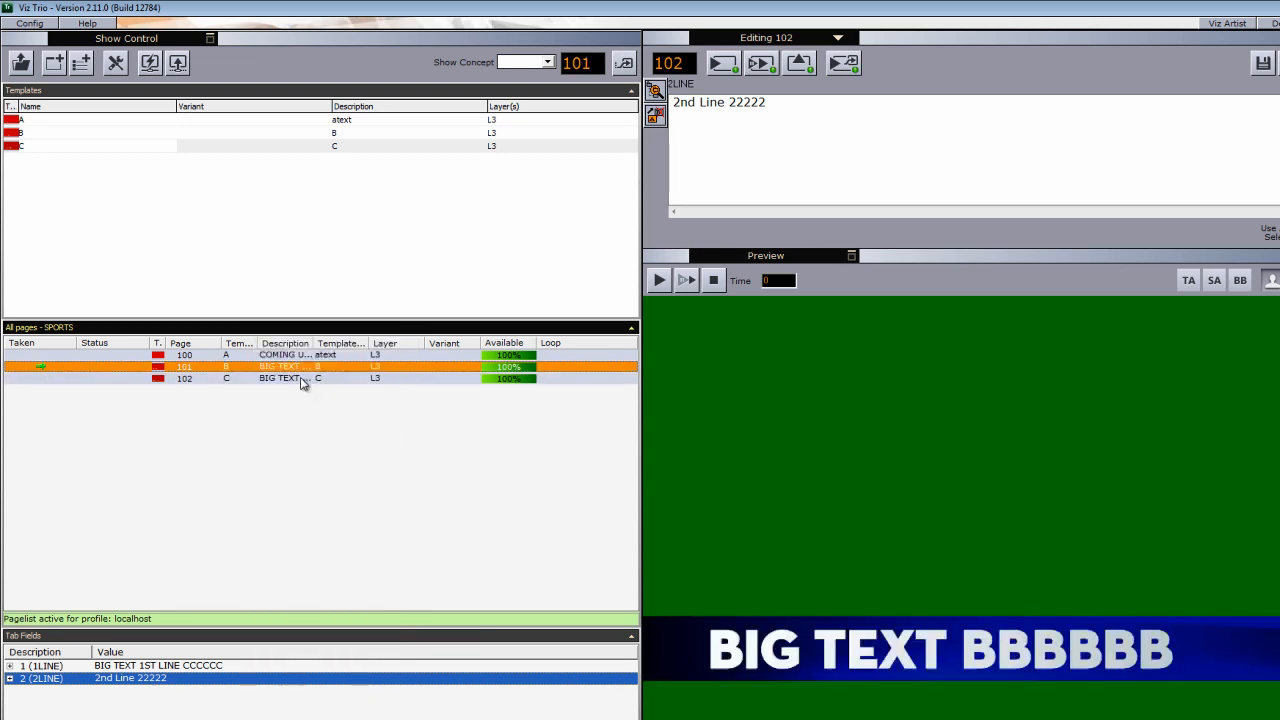
right_click(290, 357)
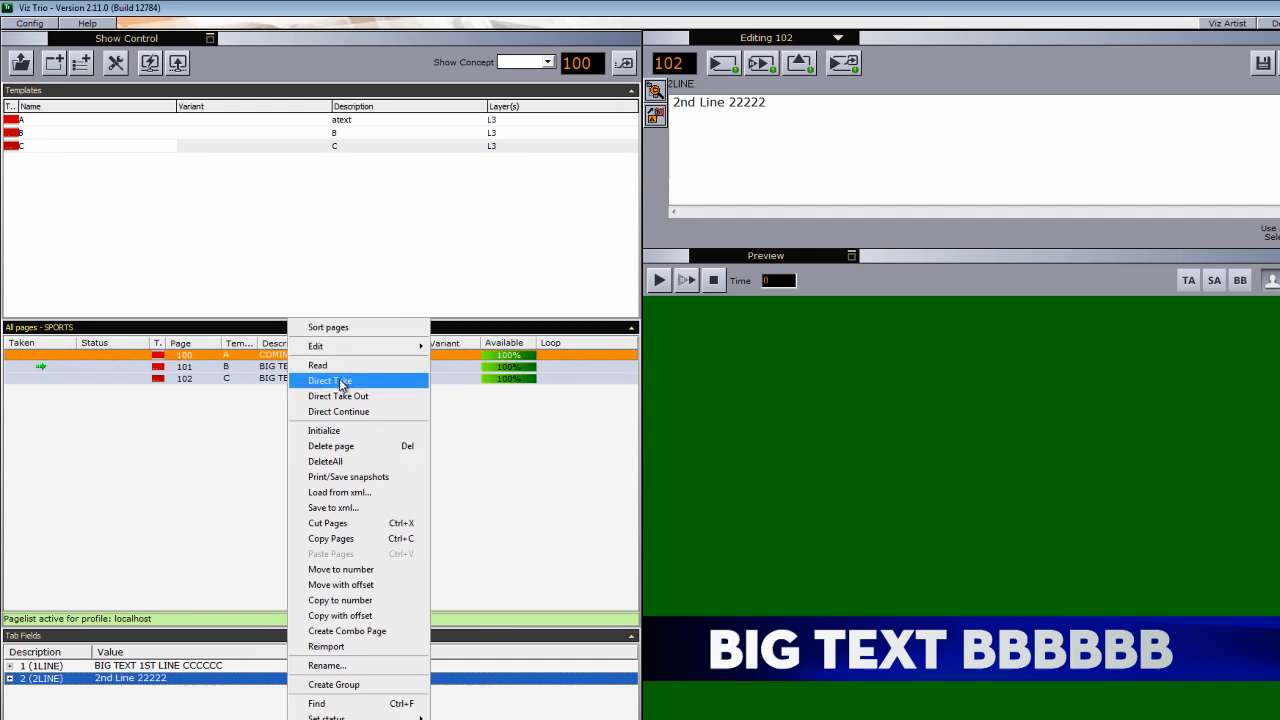
left_click(343, 381)
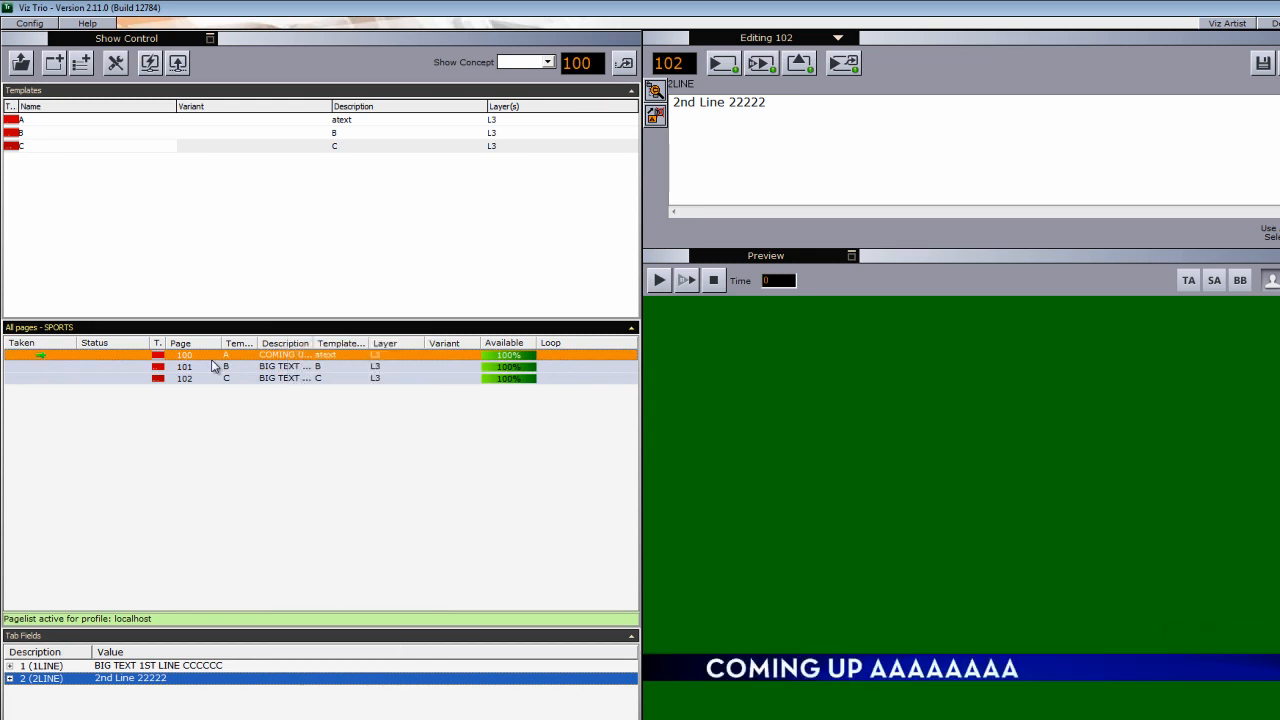
right_click(252, 382)
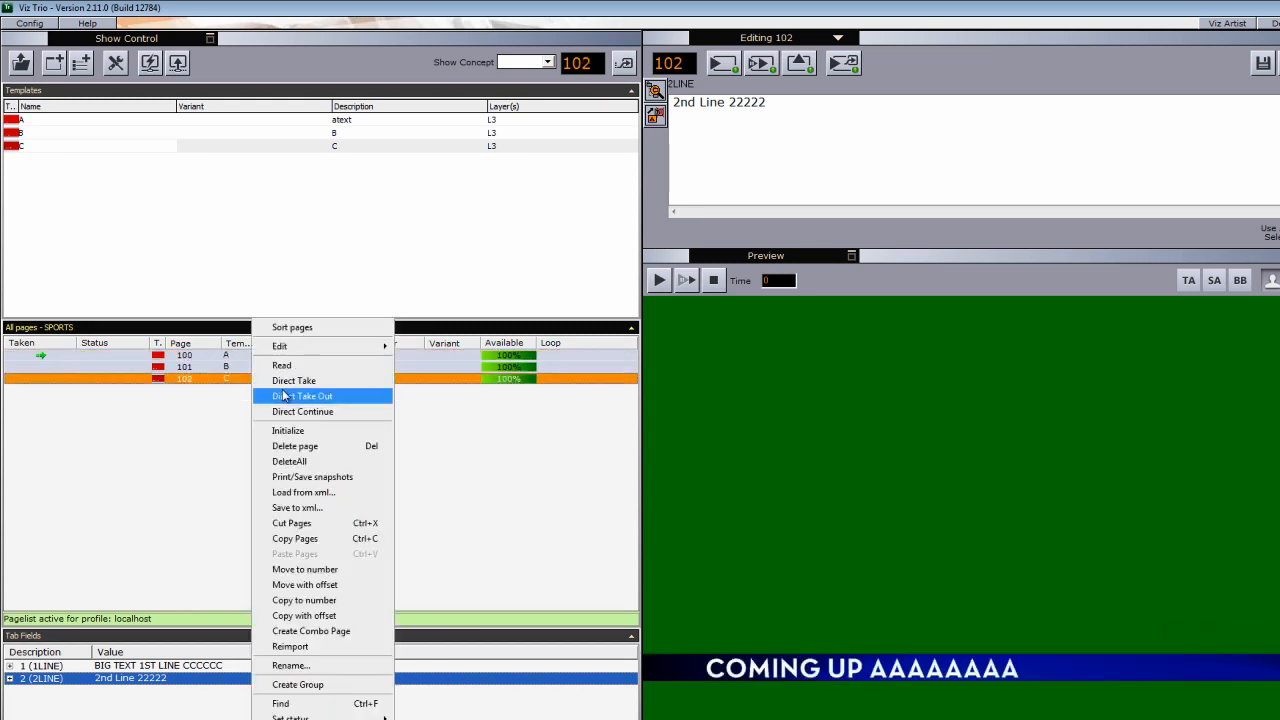
left_click(285, 383)
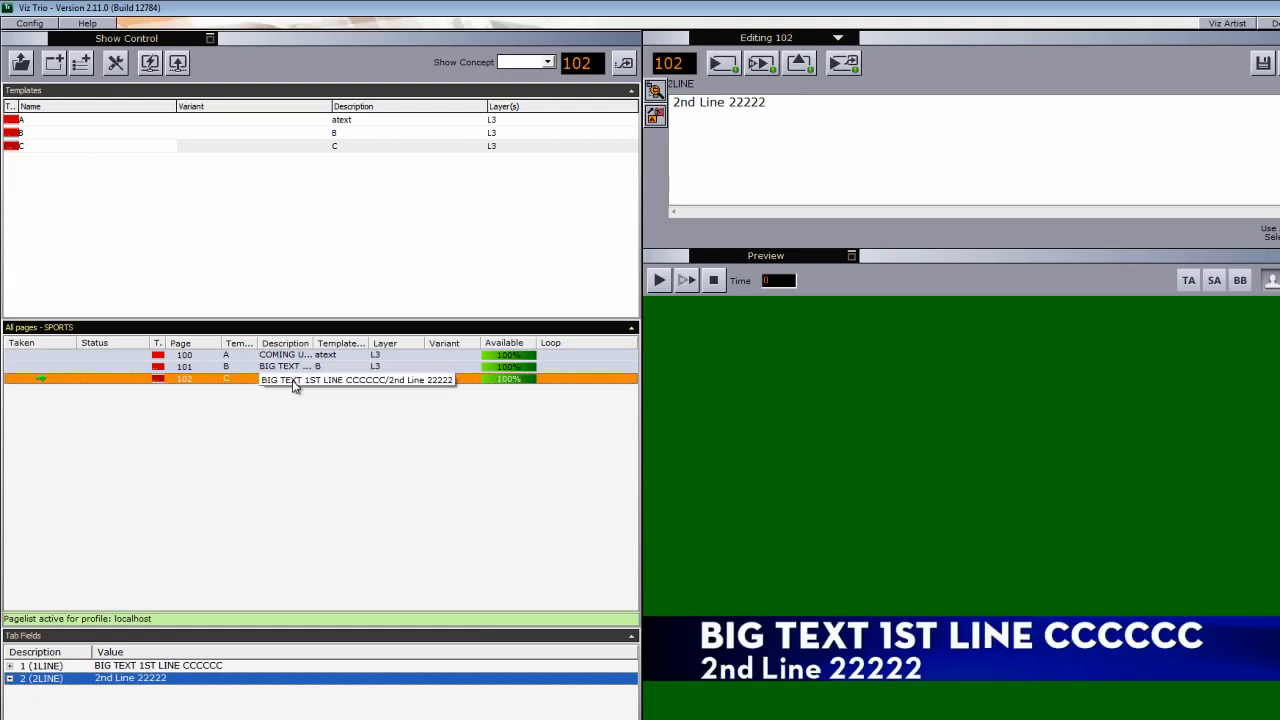